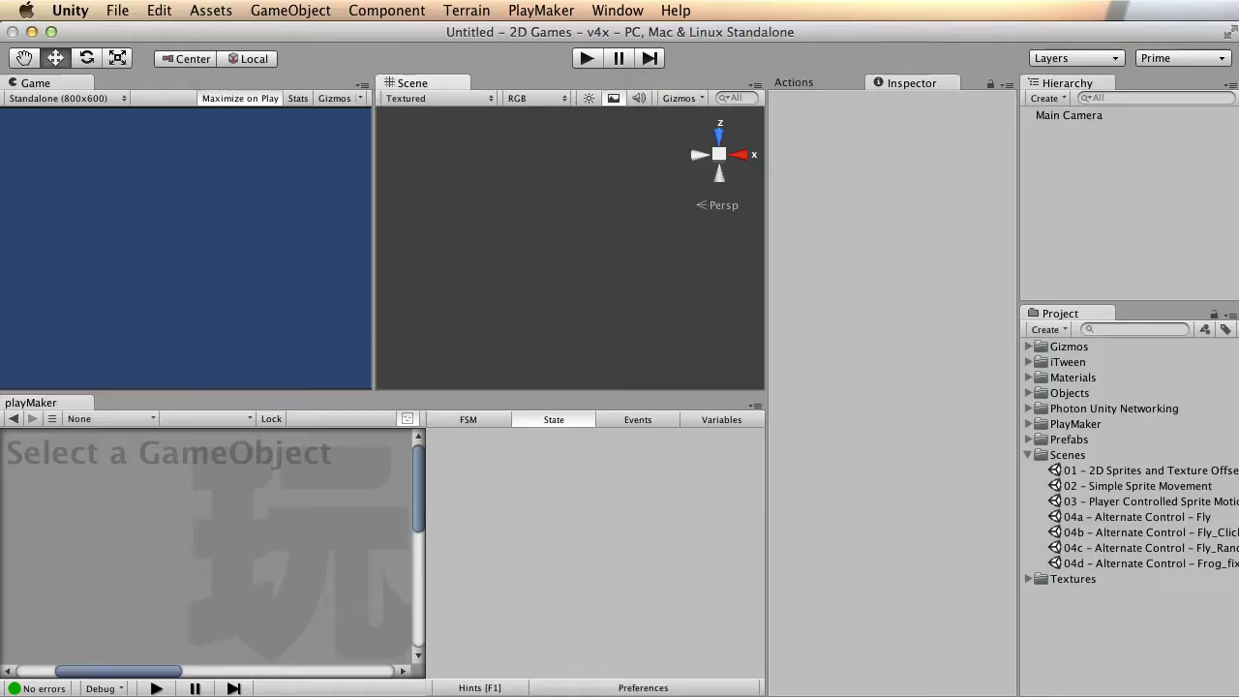
Step: Open the Asset Store in the editor and search it for 'sprite'
{"action": "key", "text": "super+9"}
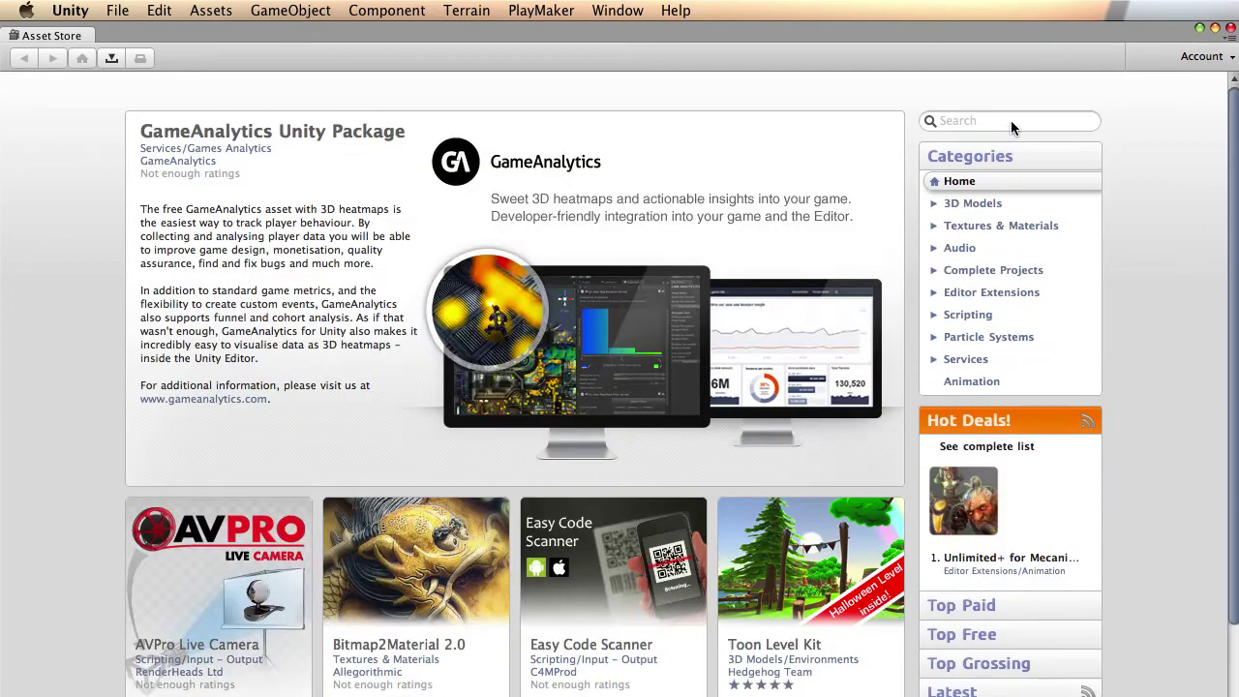
{"action": "left_click", "coordinate": [1010, 120]}
{"action": "type", "text": "spe"}
{"action": "key", "text": "BackSpace"}
{"action": "type", "text": "rite"}
{"action": "key", "text": "Return"}
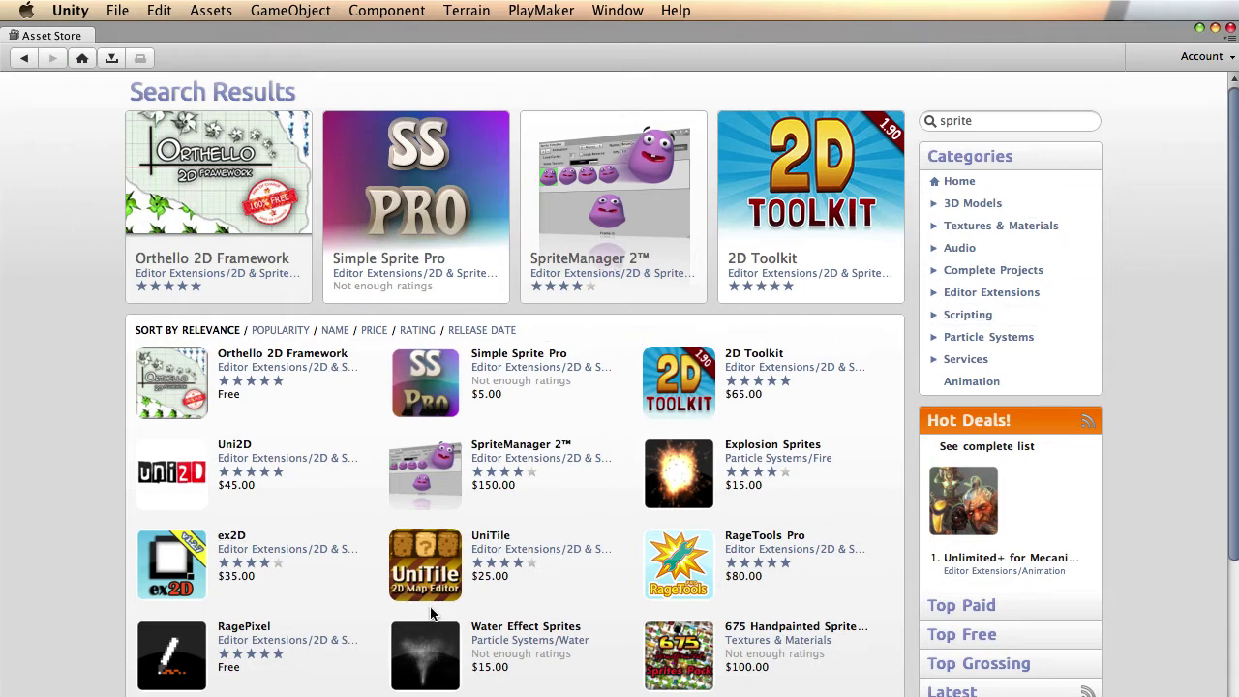
Step: Browse the sprite search results, then close the Asset Store tab
{"action": "scroll", "coordinate": [1236, 248], "scroll_direction": "down", "scroll_amount": 5}
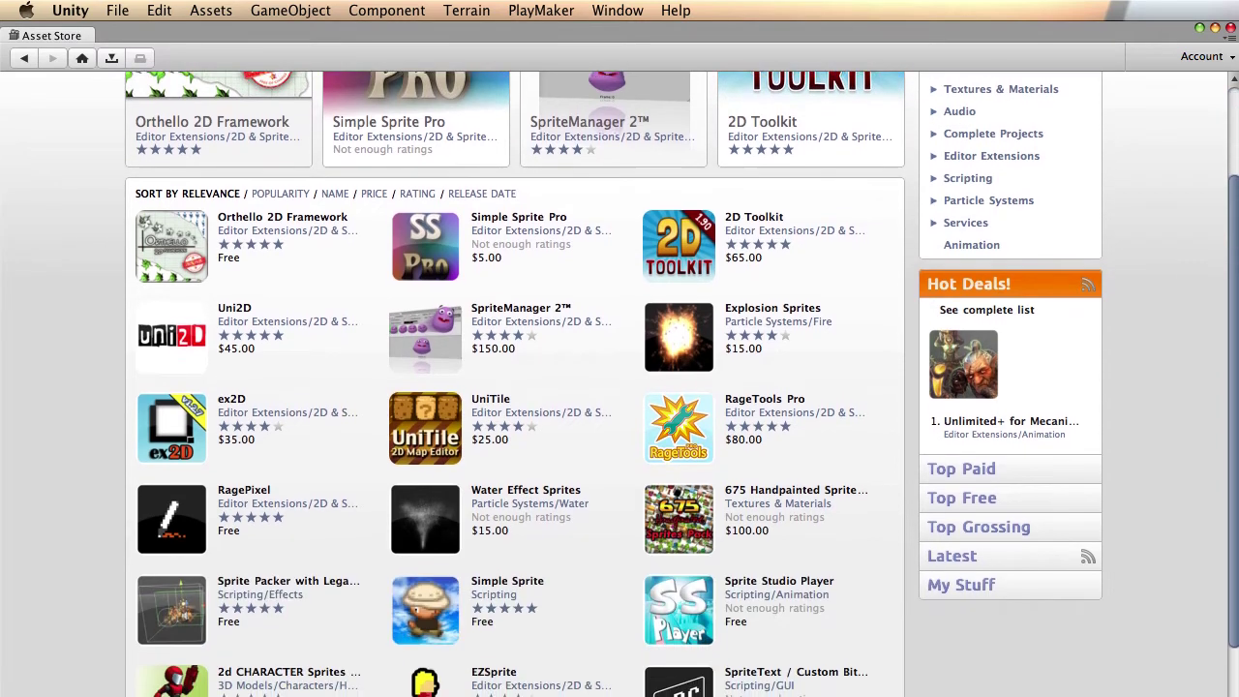
{"action": "scroll", "coordinate": [518, 384], "scroll_direction": "down", "scroll_amount": 10}
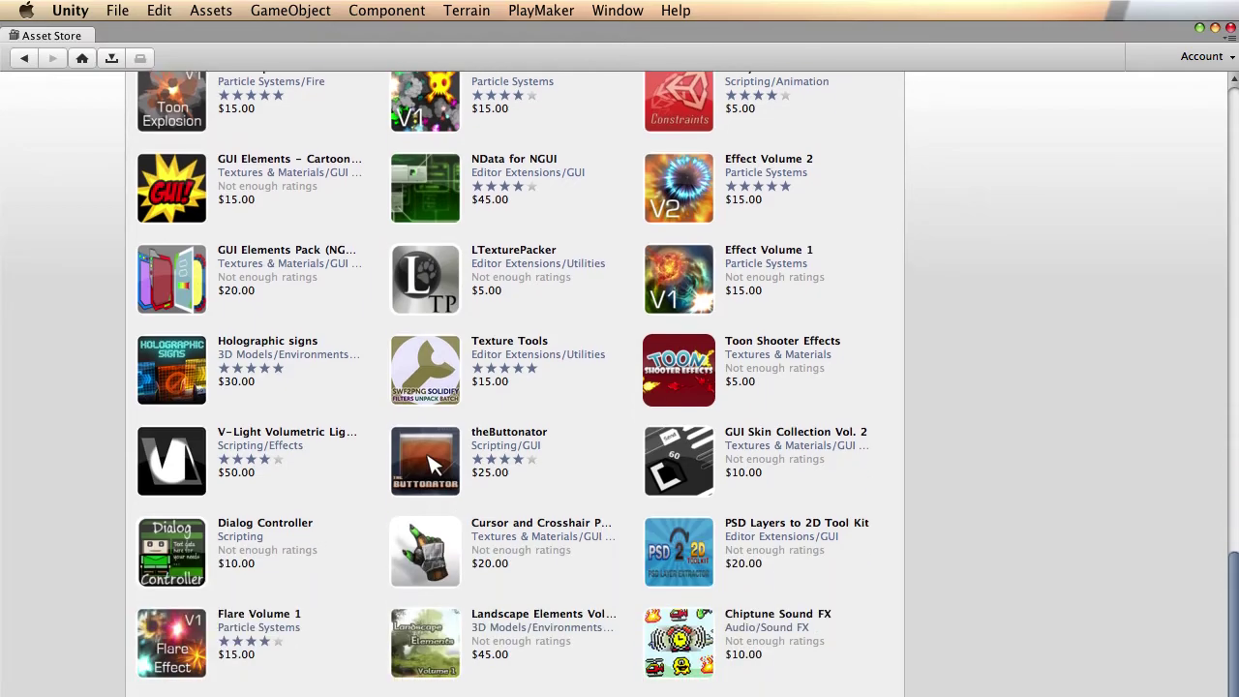
{"action": "scroll", "coordinate": [1215, 386], "scroll_direction": "up", "scroll_amount": 15}
{"action": "scroll", "coordinate": [1212, 386], "scroll_direction": "up", "scroll_amount": 5}
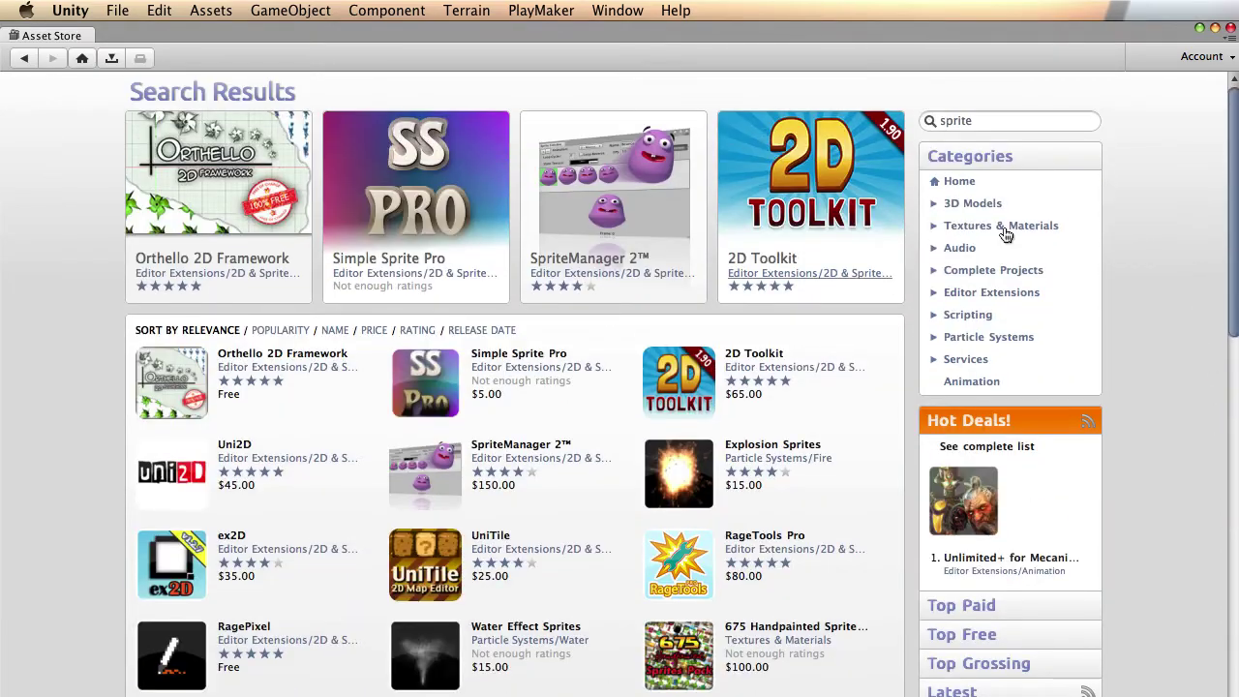
{"action": "left_click", "coordinate": [1231, 30]}
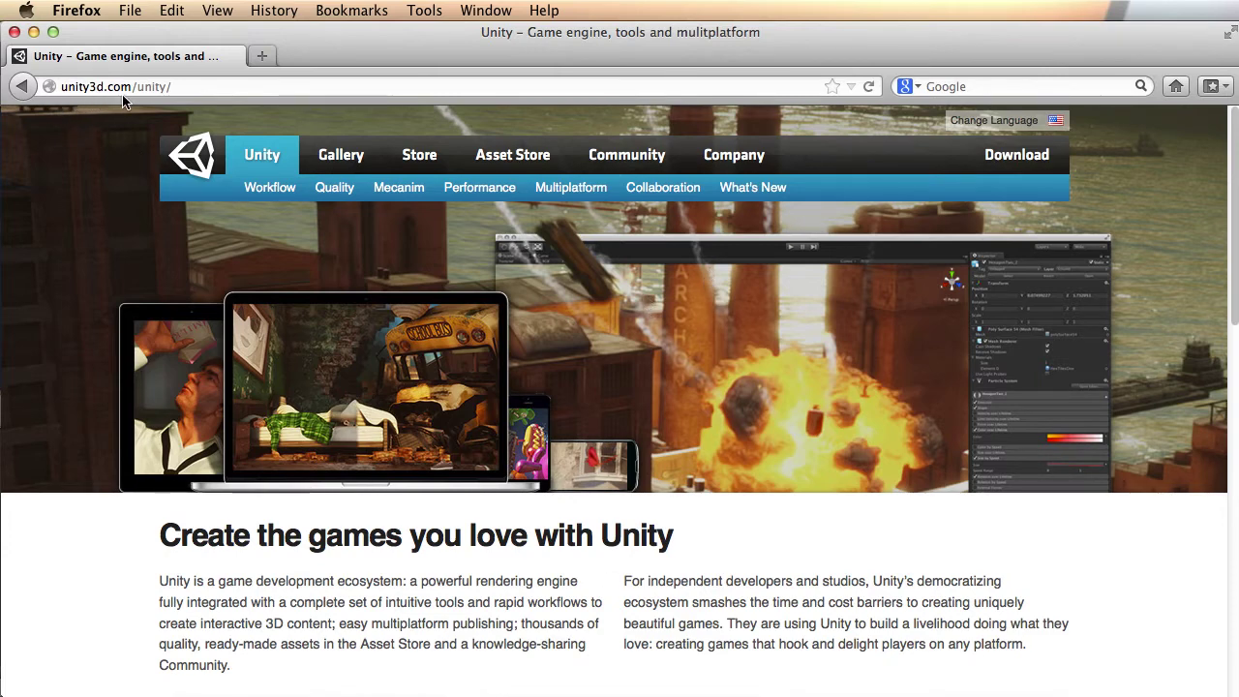
Step: Browse the unity3d.com page, then load the PlayMaker site hutonggames.com from its bookmark
{"action": "scroll", "coordinate": [983, 309], "scroll_direction": "down", "scroll_amount": 1}
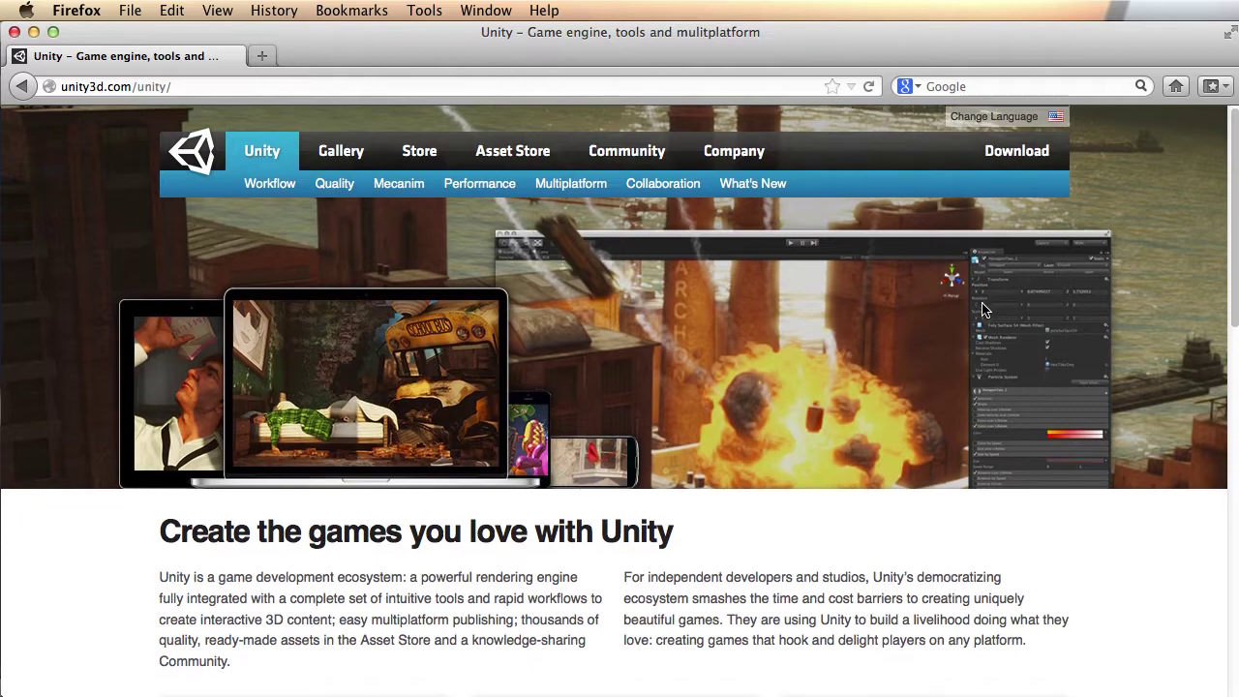
{"action": "scroll", "coordinate": [984, 310], "scroll_direction": "down", "scroll_amount": 5}
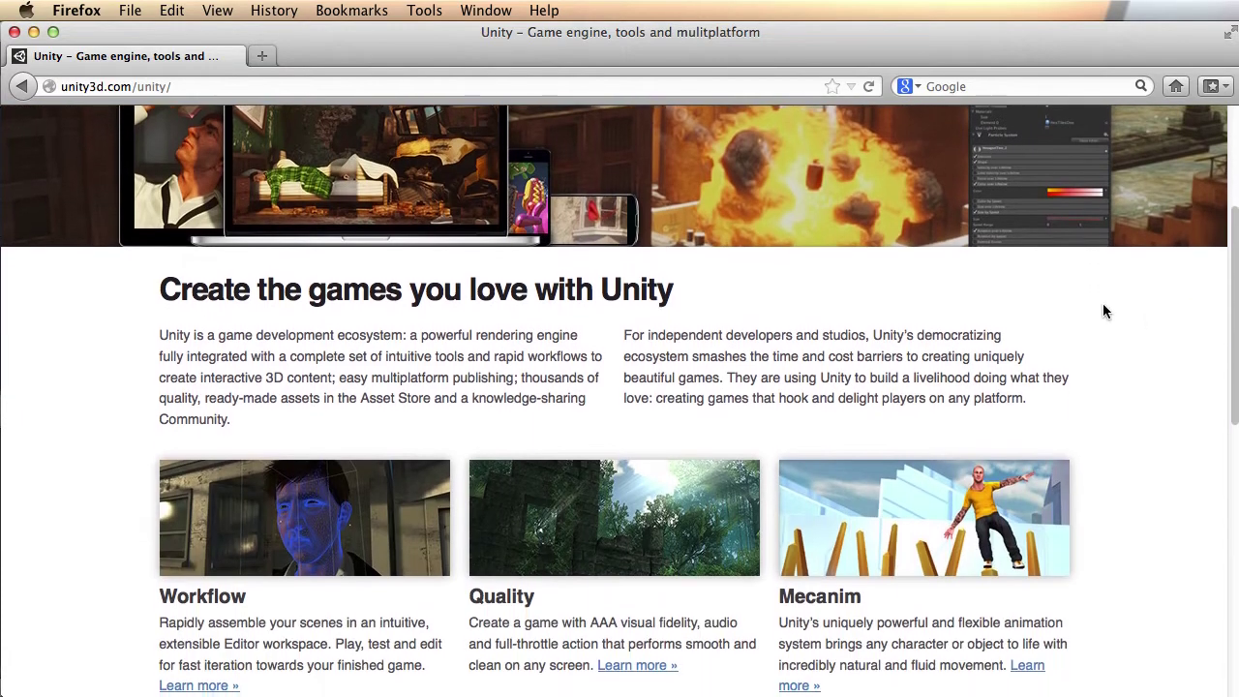
{"action": "scroll", "coordinate": [1158, 311], "scroll_direction": "down", "scroll_amount": 6}
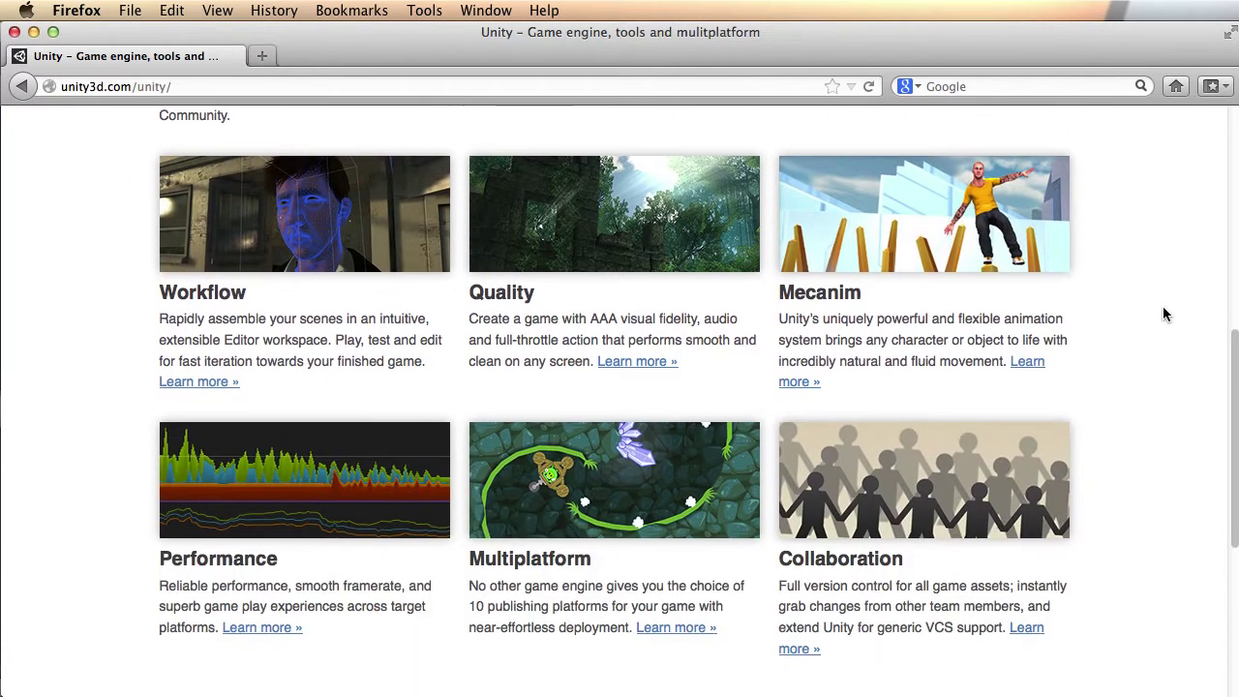
{"action": "scroll", "coordinate": [1164, 313], "scroll_direction": "down", "scroll_amount": 5}
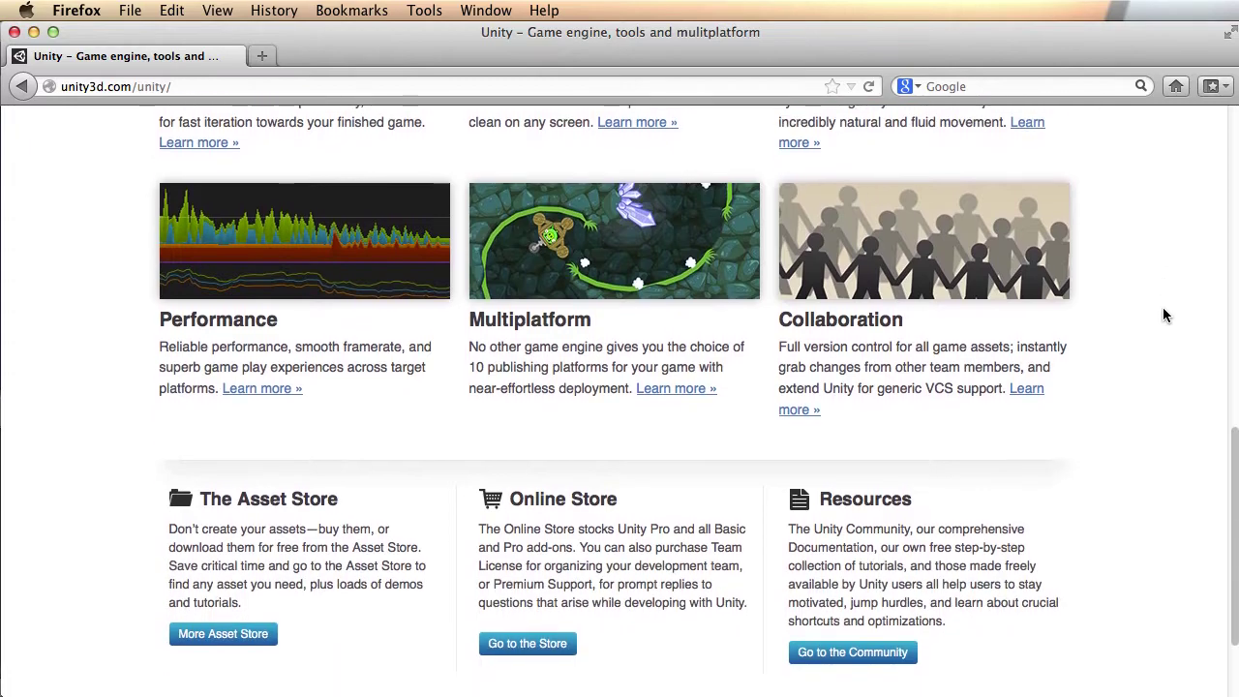
{"action": "scroll", "coordinate": [1164, 314], "scroll_direction": "up", "scroll_amount": 15}
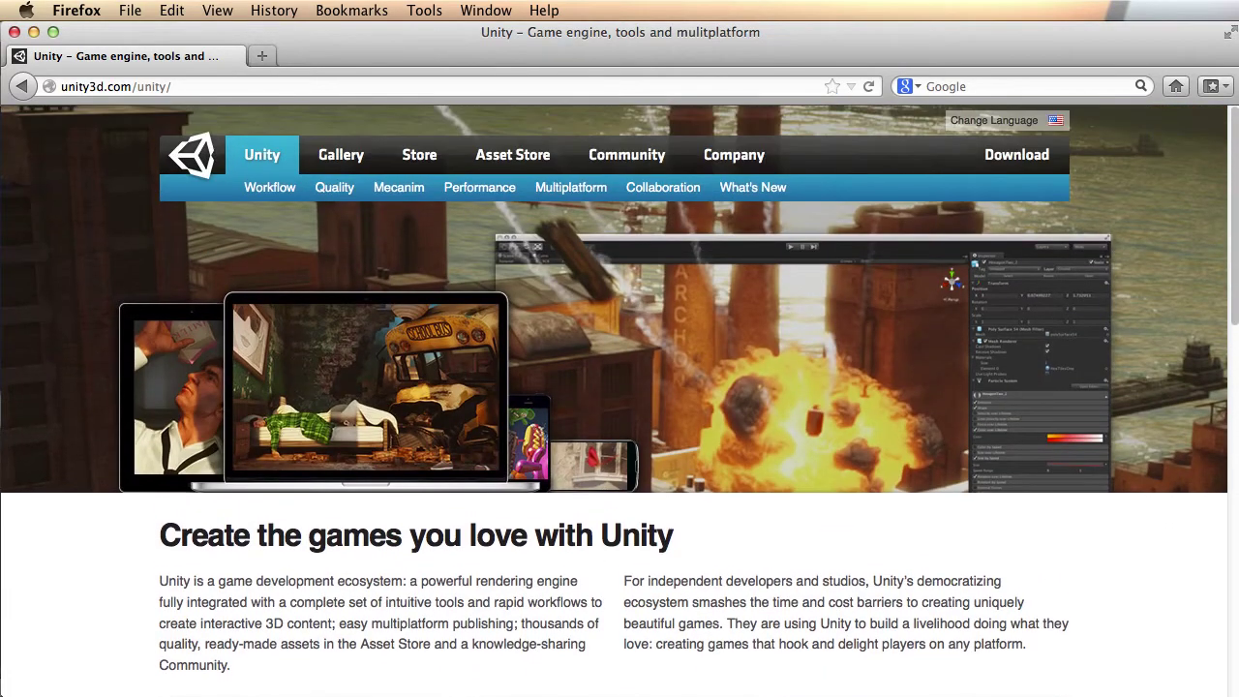
{"action": "left_click_drag", "start_coordinate": [630, 696], "coordinate": [619, 391]}
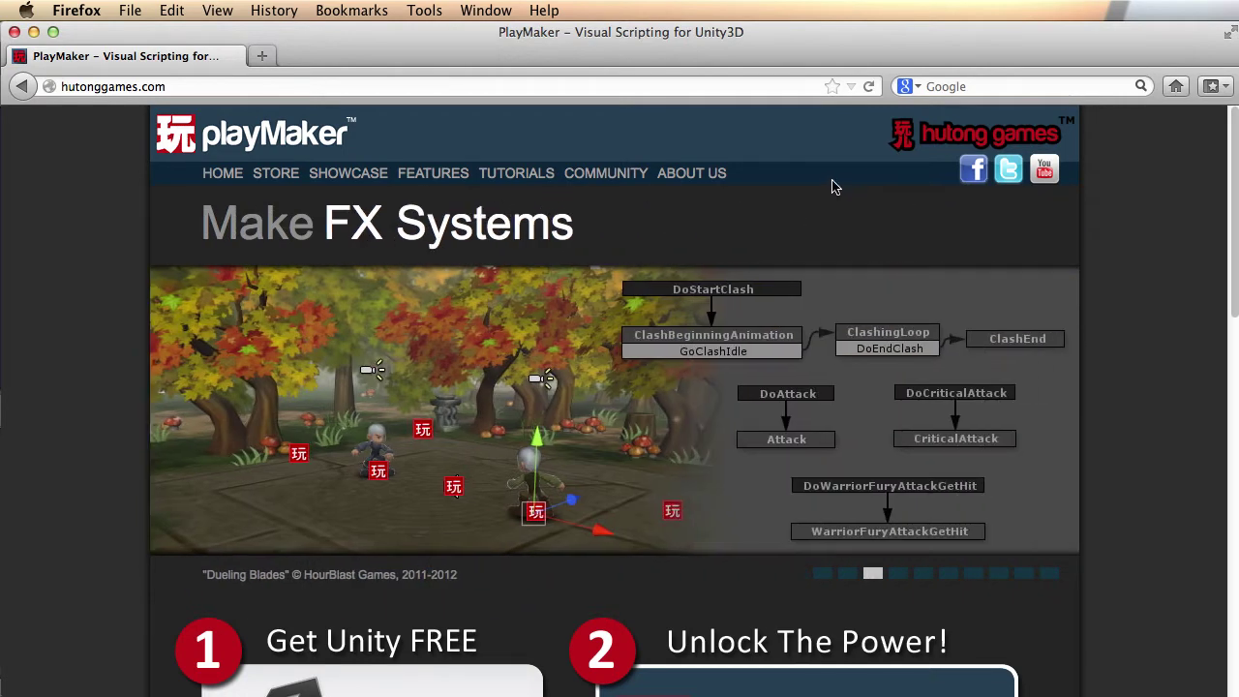
Step: View the PlayMaker homepage, then load the free game art site vickiwenderlich.com from its bookmark
{"action": "scroll", "coordinate": [1137, 285], "scroll_direction": "down", "scroll_amount": 2}
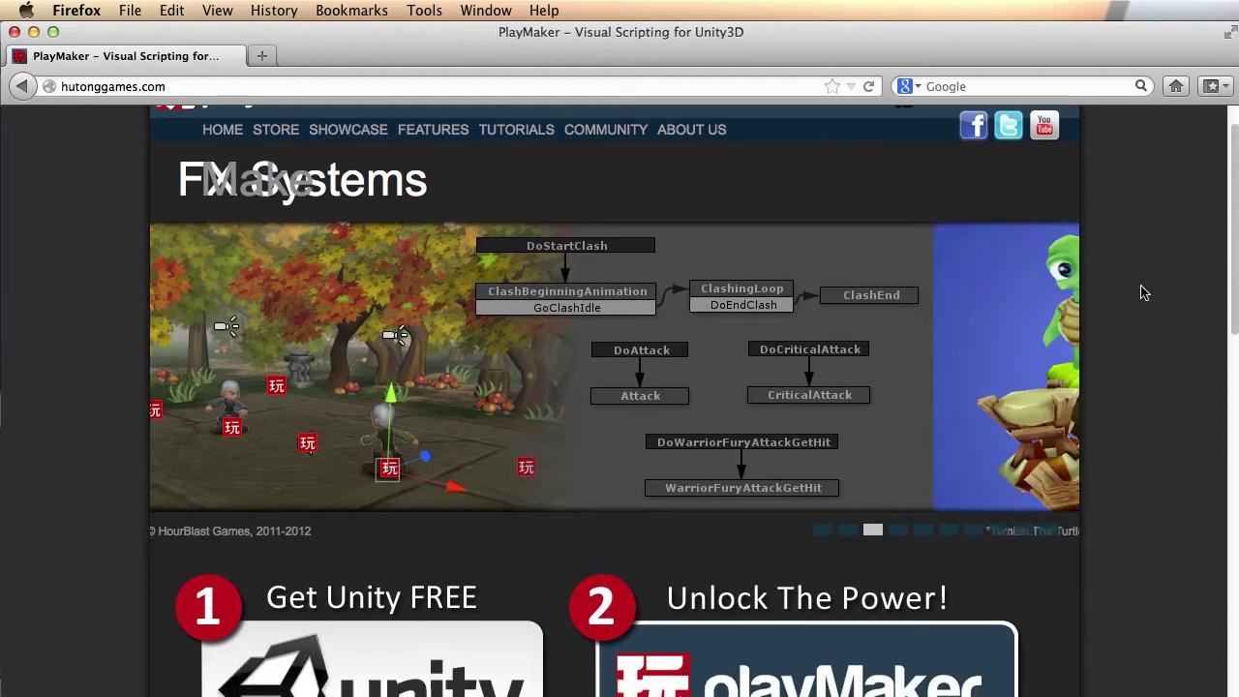
{"action": "scroll", "coordinate": [1144, 293], "scroll_direction": "up", "scroll_amount": 2}
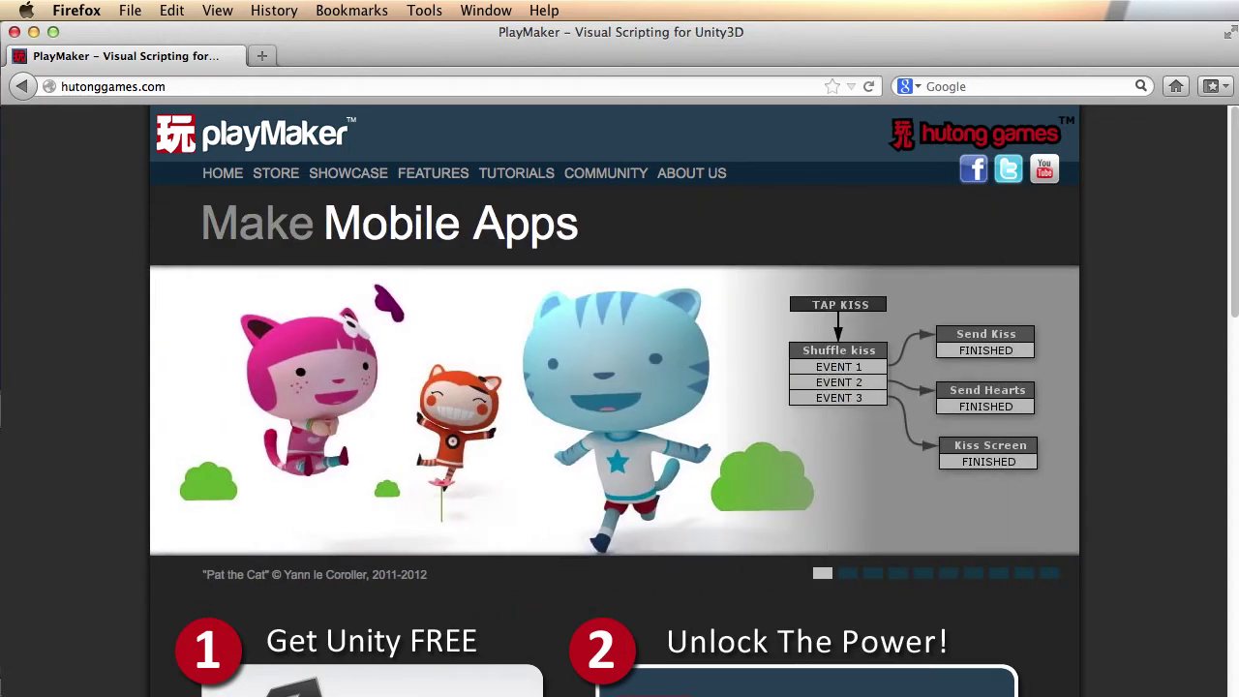
{"action": "left_click_drag", "start_coordinate": [530, 696], "coordinate": [713, 429]}
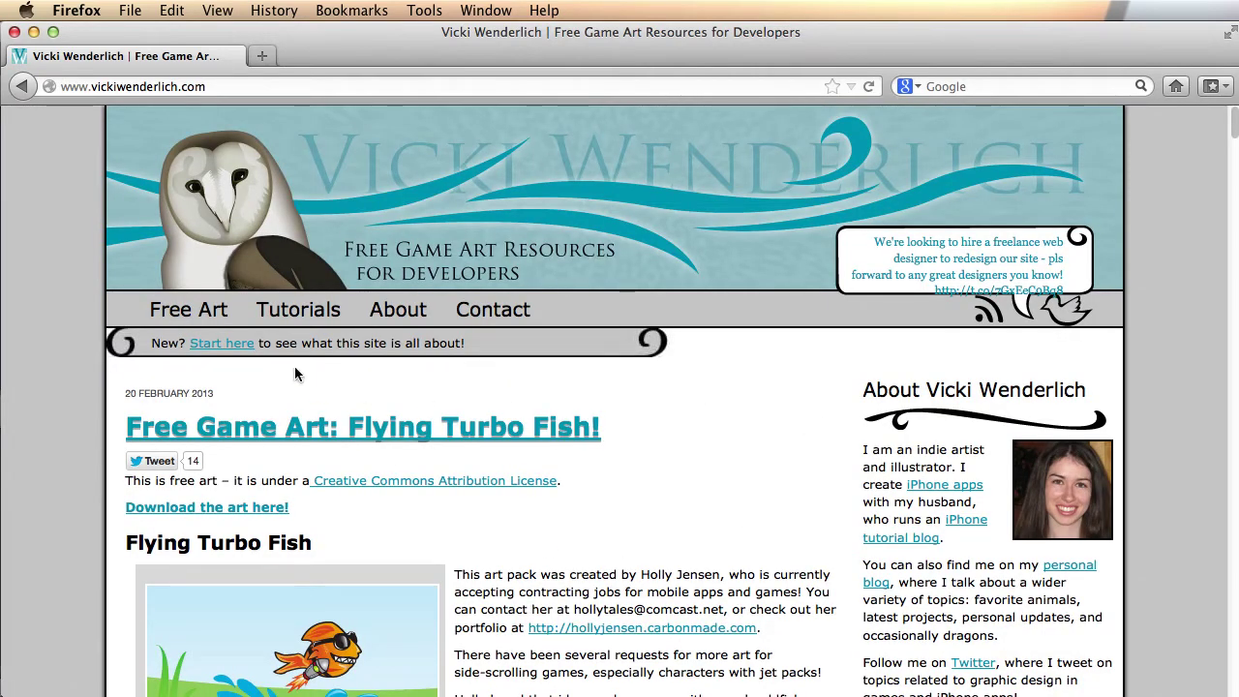
Step: Open the Free Art posts archive and scroll through its entries
{"action": "left_click", "coordinate": [188, 309]}
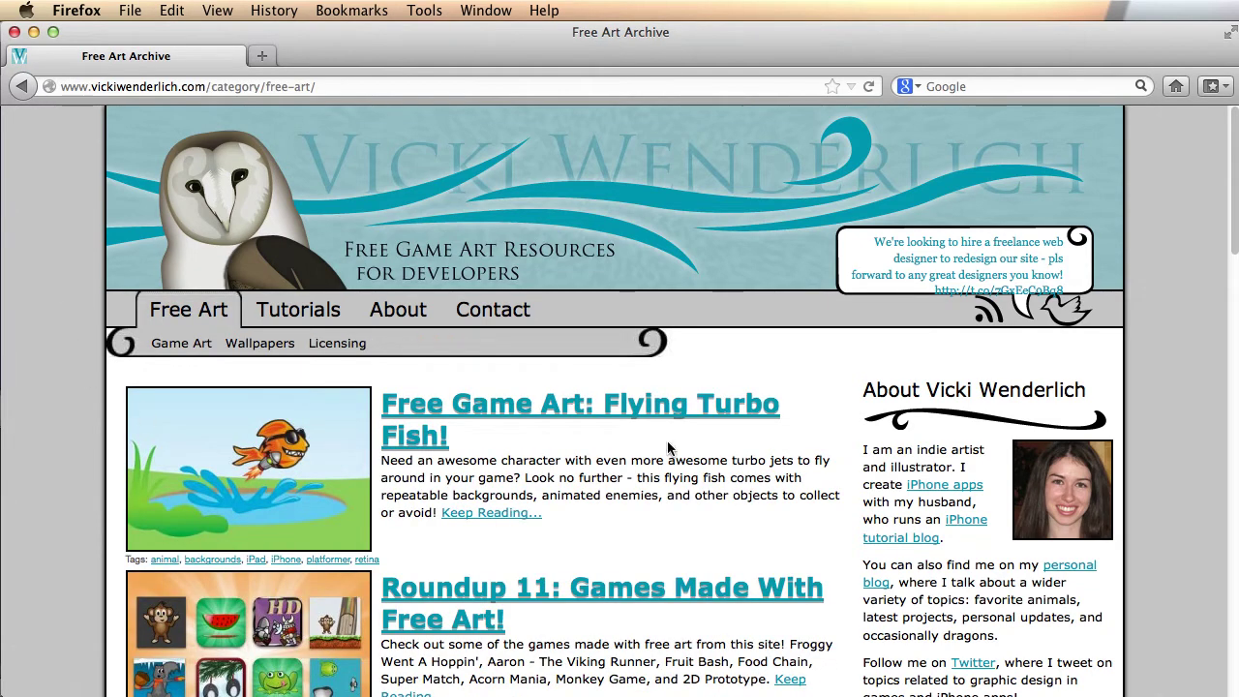
{"action": "scroll", "coordinate": [852, 405], "scroll_direction": "down", "scroll_amount": 3}
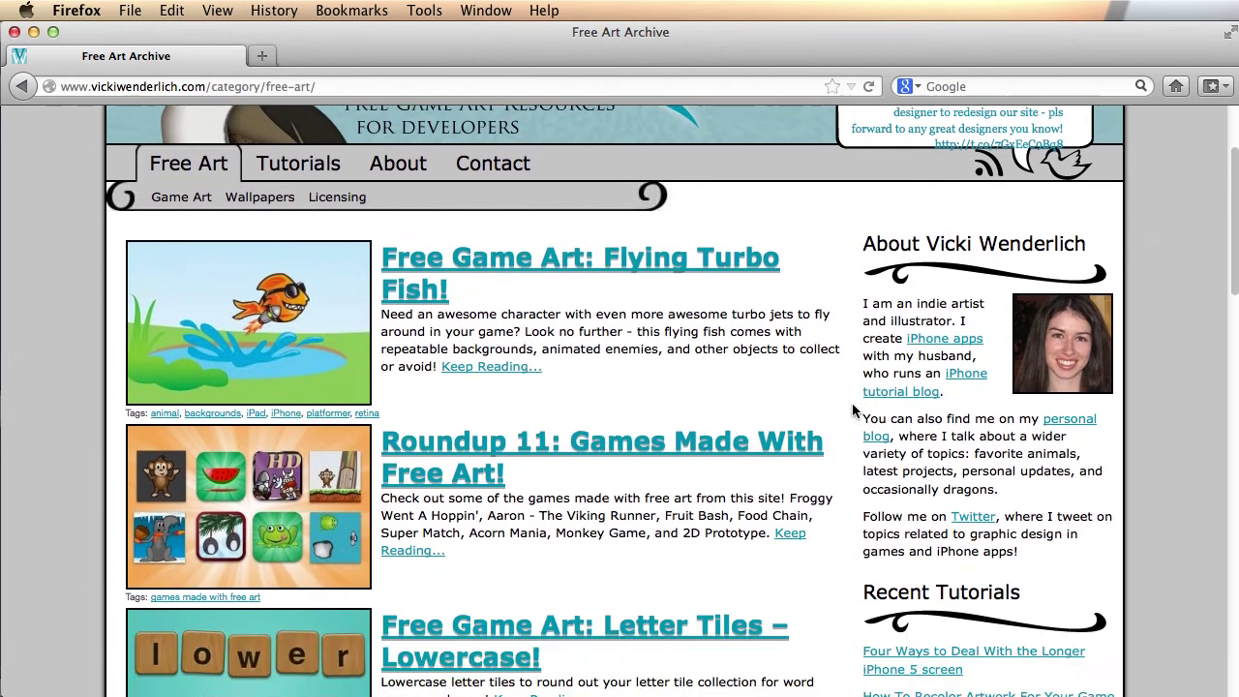
{"action": "scroll", "coordinate": [852, 403], "scroll_direction": "down", "scroll_amount": 14}
{"action": "scroll", "coordinate": [861, 417], "scroll_direction": "down", "scroll_amount": 8}
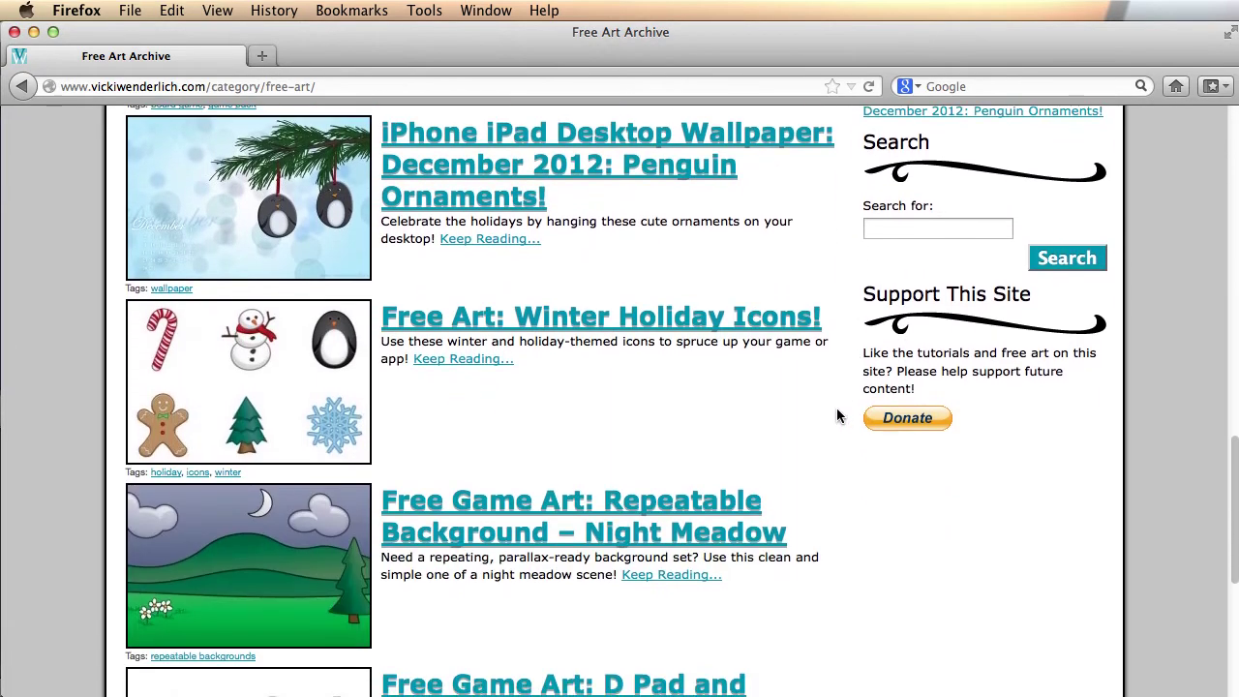
{"action": "scroll", "coordinate": [824, 378], "scroll_direction": "down", "scroll_amount": 3}
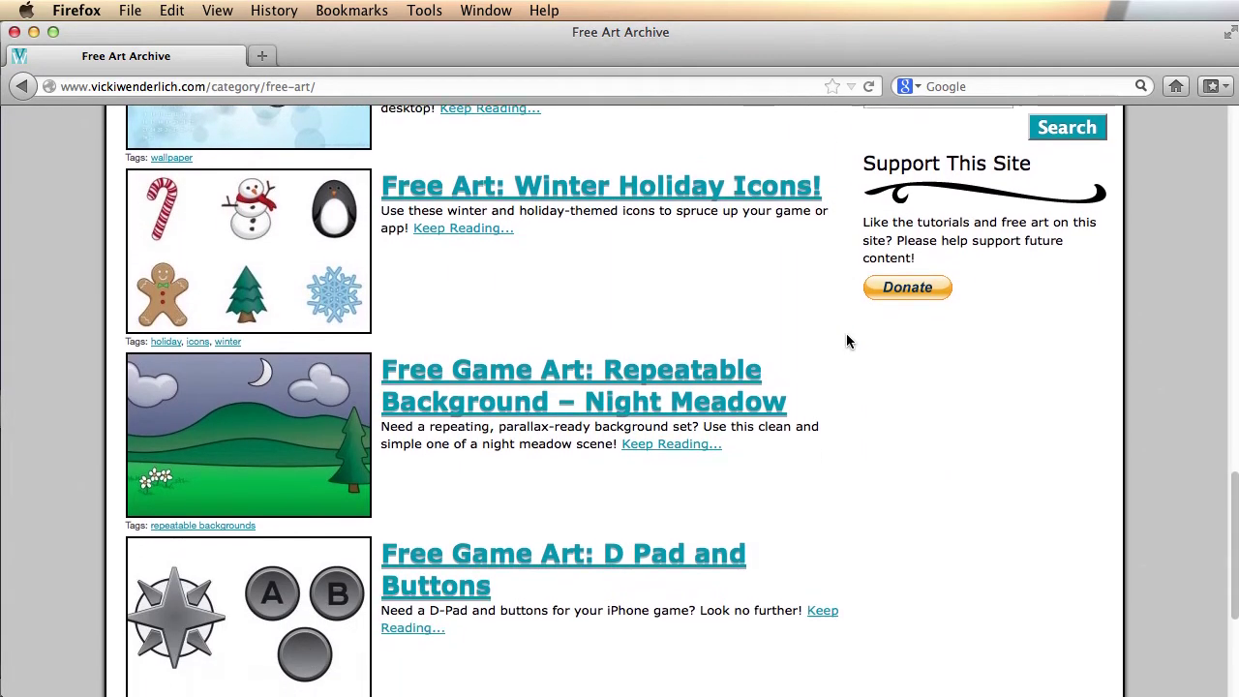
{"action": "scroll", "coordinate": [846, 341], "scroll_direction": "down", "scroll_amount": 6}
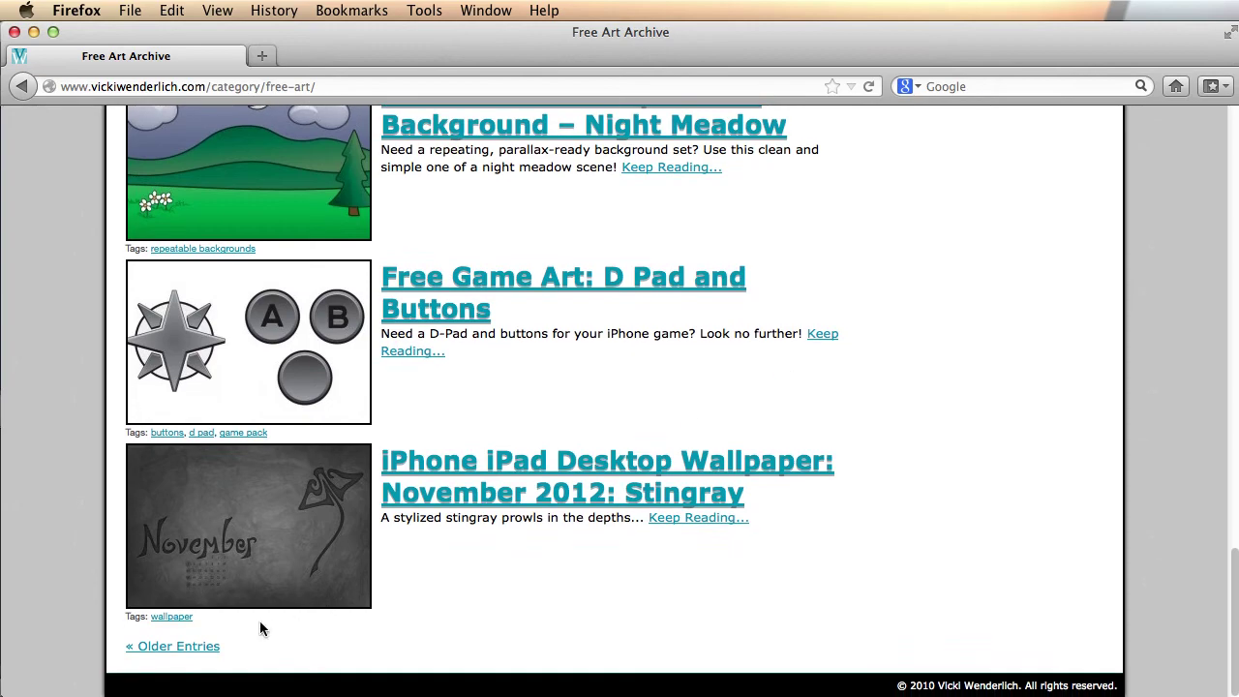
Step: Page back through « Older Entries to page 3, then hide Firefox and bring the editor forward
{"action": "left_click", "coordinate": [174, 645]}
{"action": "scroll", "coordinate": [852, 377], "scroll_direction": "down", "scroll_amount": 12}
{"action": "scroll", "coordinate": [849, 372], "scroll_direction": "down", "scroll_amount": 4}
{"action": "scroll", "coordinate": [844, 297], "scroll_direction": "down", "scroll_amount": 9}
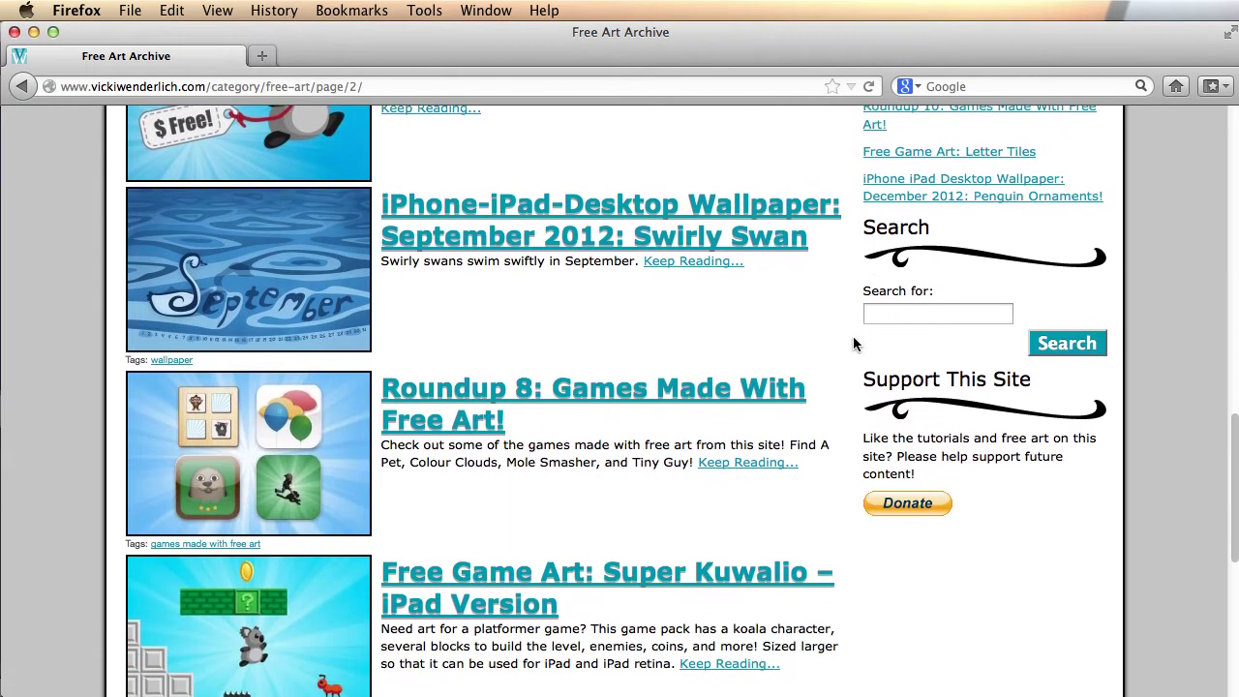
{"action": "scroll", "coordinate": [830, 325], "scroll_direction": "down", "scroll_amount": 4}
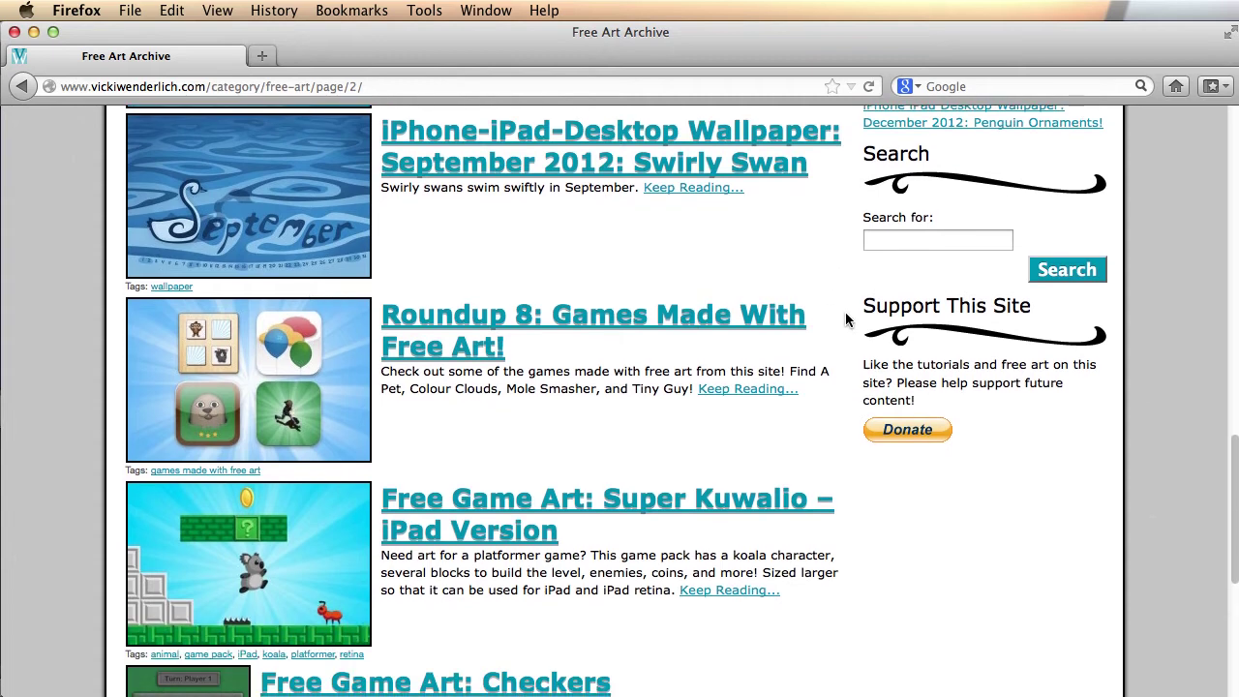
{"action": "scroll", "coordinate": [847, 313], "scroll_direction": "down", "scroll_amount": 6}
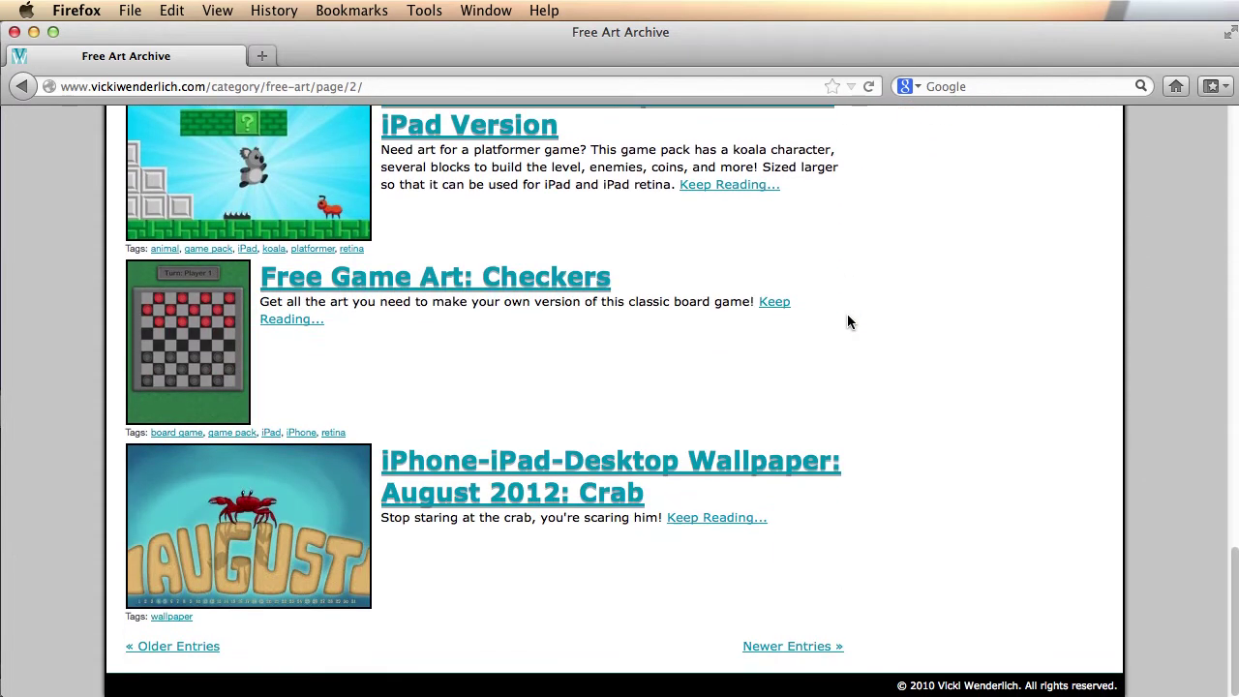
{"action": "left_click", "coordinate": [174, 645]}
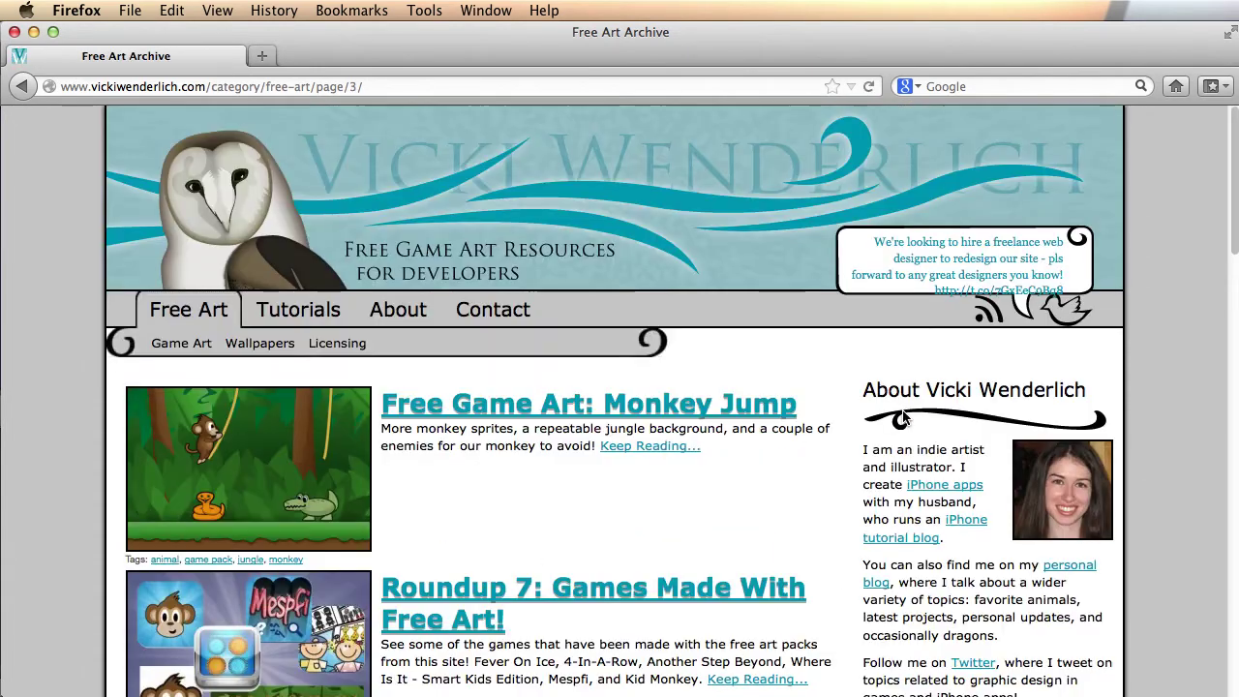
{"action": "scroll", "coordinate": [823, 384], "scroll_direction": "down", "scroll_amount": 3}
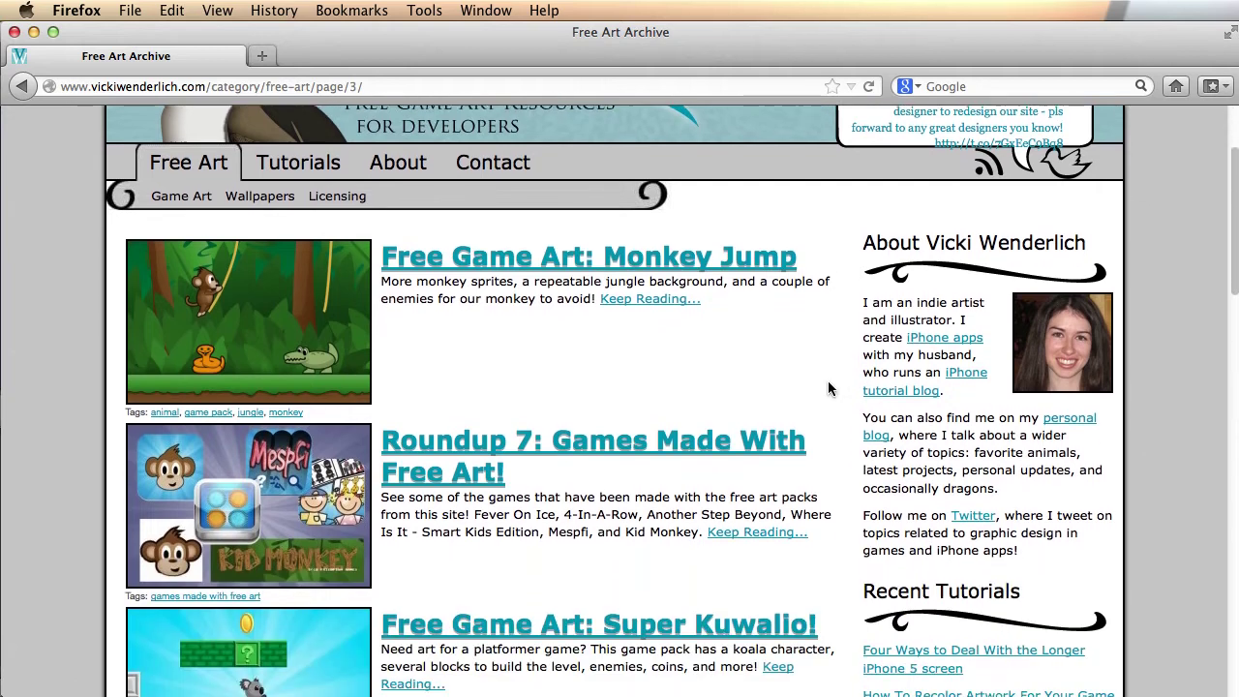
{"action": "scroll", "coordinate": [830, 383], "scroll_direction": "up", "scroll_amount": 3}
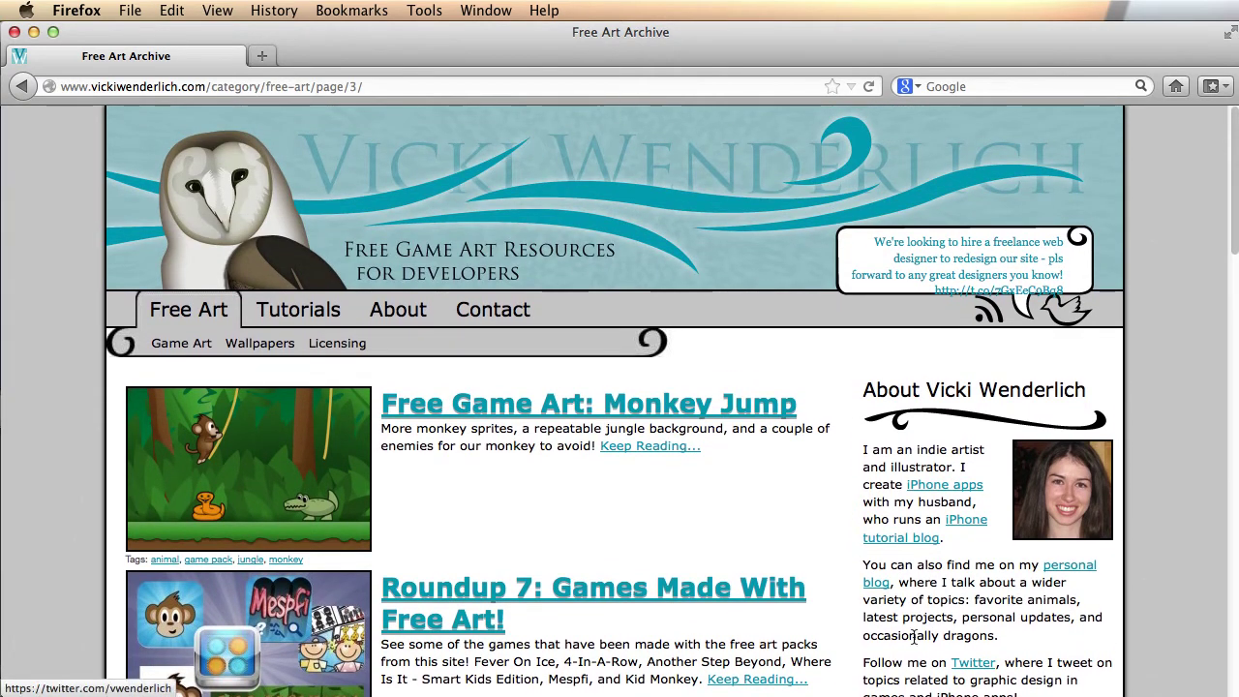
{"action": "left_click", "coordinate": [15, 32]}
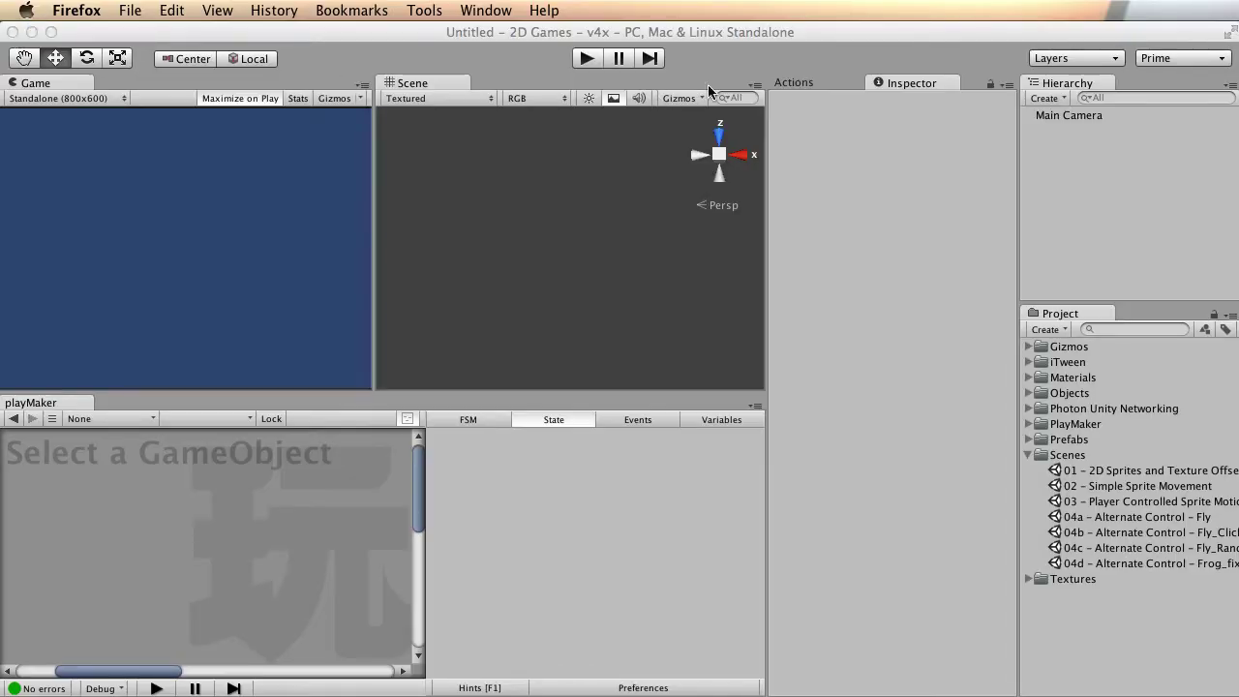
{"action": "left_click", "coordinate": [805, 55]}
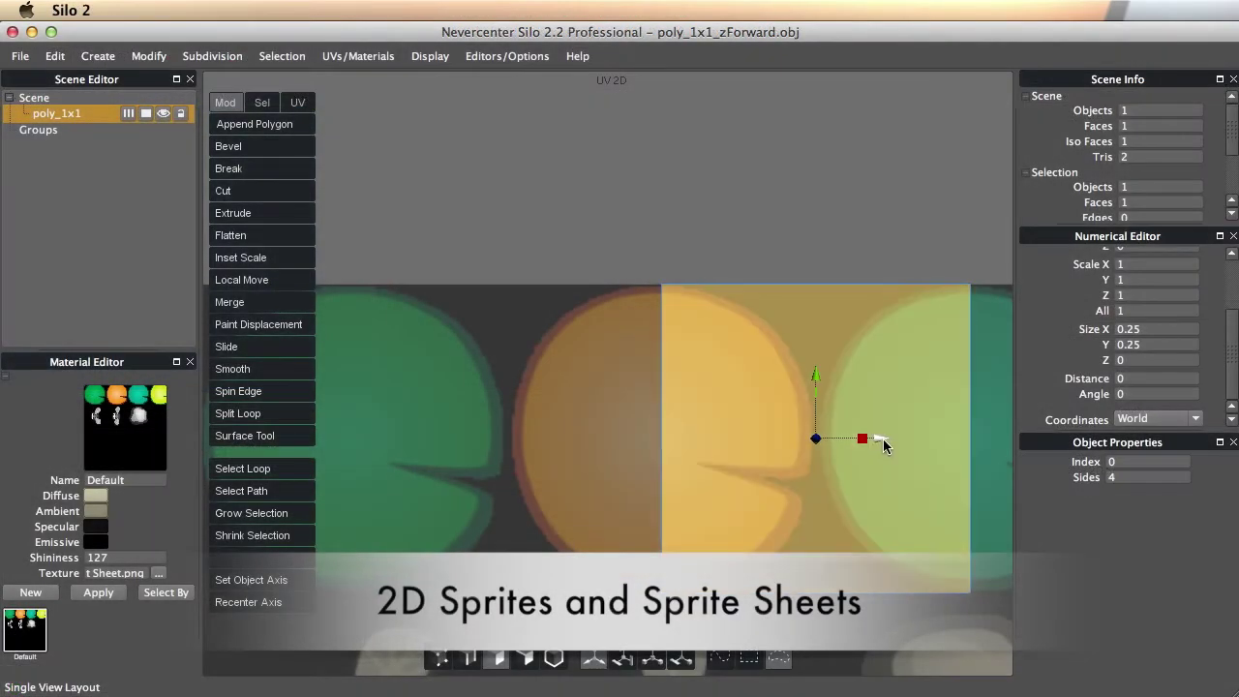
Step: Slide the quad's UVs along X onto a single pac-man sprite, checking it in multi-view layout
{"action": "left_click_drag", "start_coordinate": [829, 443], "coordinate": [731, 457]}
{"action": "key", "text": "space"}
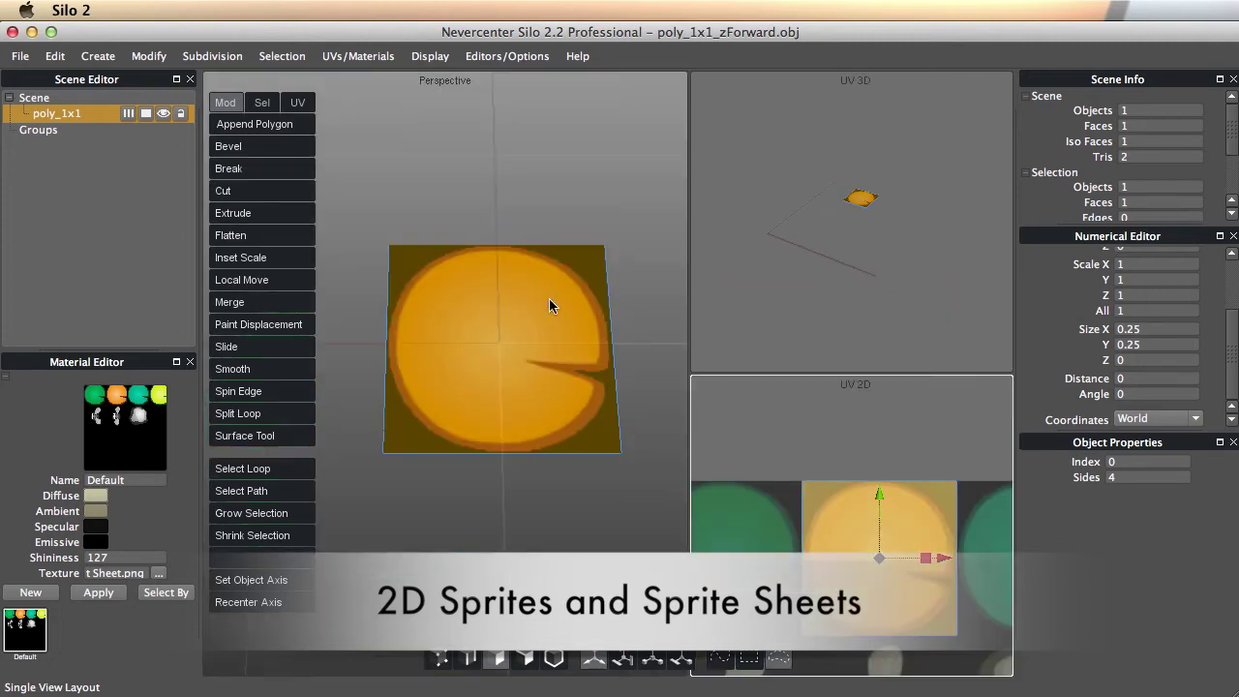
{"action": "left_click_drag", "start_coordinate": [945, 560], "coordinate": [815, 564]}
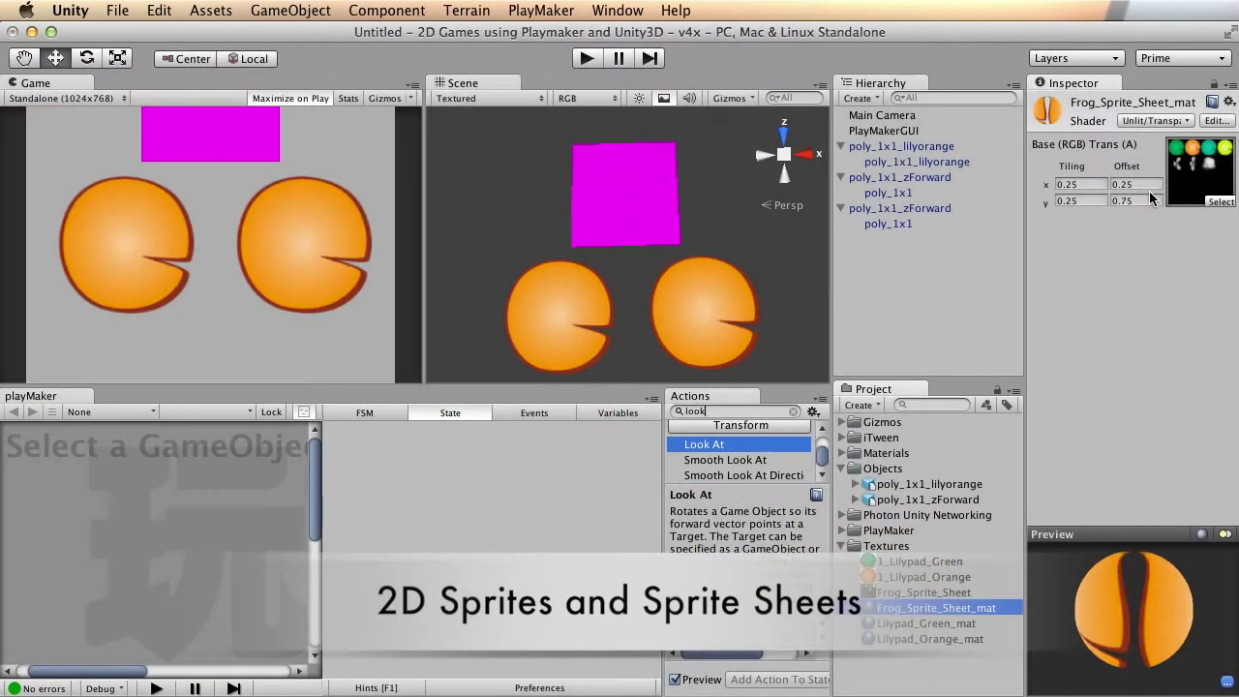
Step: Give Frog_Sprite_Sheet_mat Offset x/y of 0 and Tiling x/y of 1
{"action": "left_click", "coordinate": [1147, 186]}
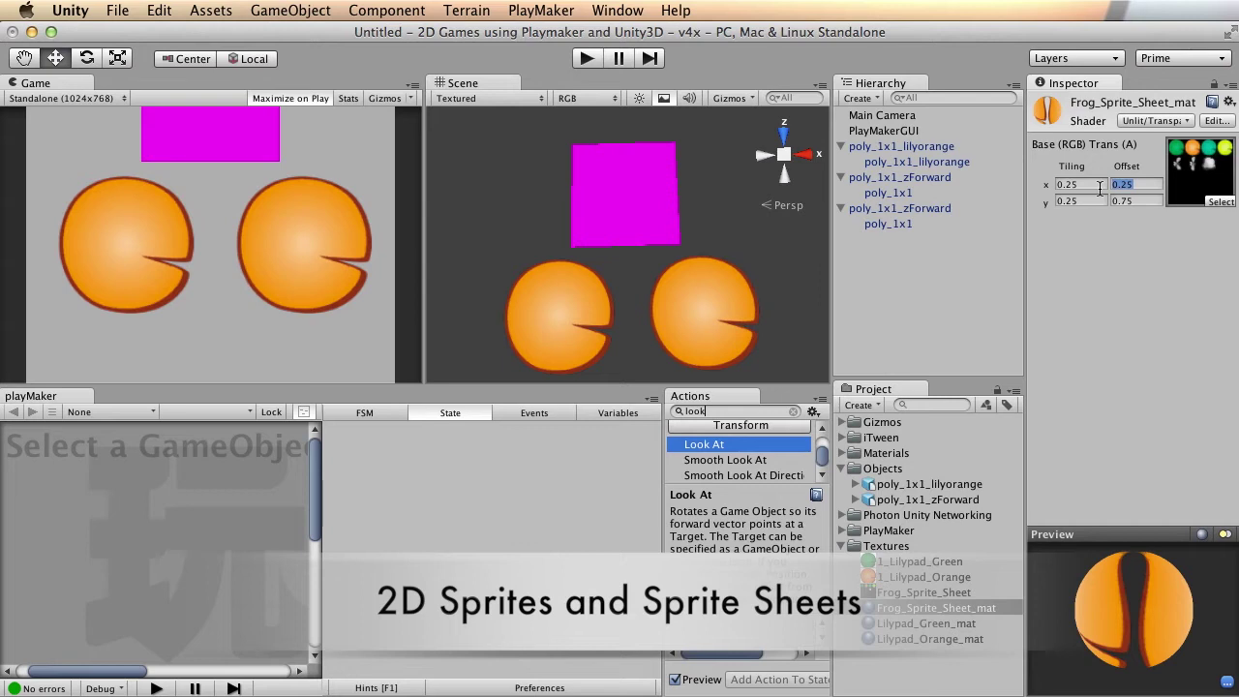
{"action": "type", "text": "0"}
{"action": "left_click", "coordinate": [1130, 200]}
{"action": "key", "text": "BackSpace"}
{"action": "key", "text": "BackSpace"}
{"action": "key", "text": "BackSpace"}
{"action": "key", "text": "BackSpace"}
{"action": "type", "text": "0"}
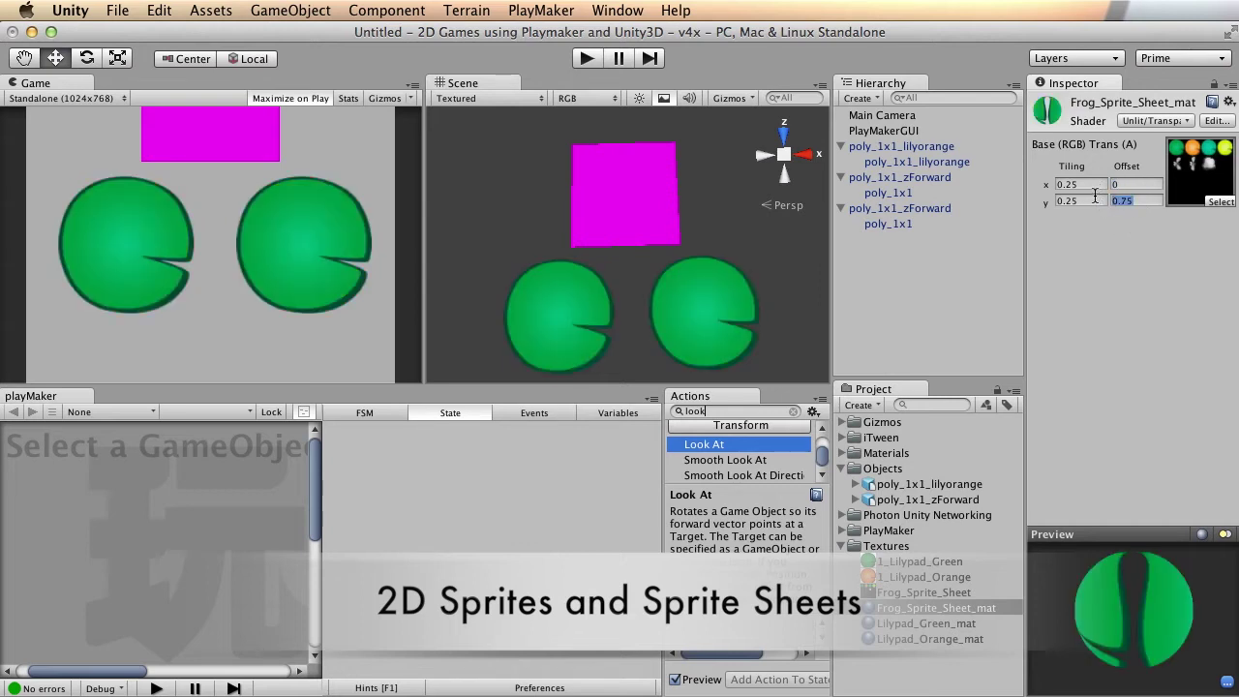
{"action": "key", "text": "Return"}
{"action": "double_click", "coordinate": [1075, 184]}
{"action": "type", "text": "1"}
{"action": "key", "text": "Tab"}
{"action": "type", "text": "1"}
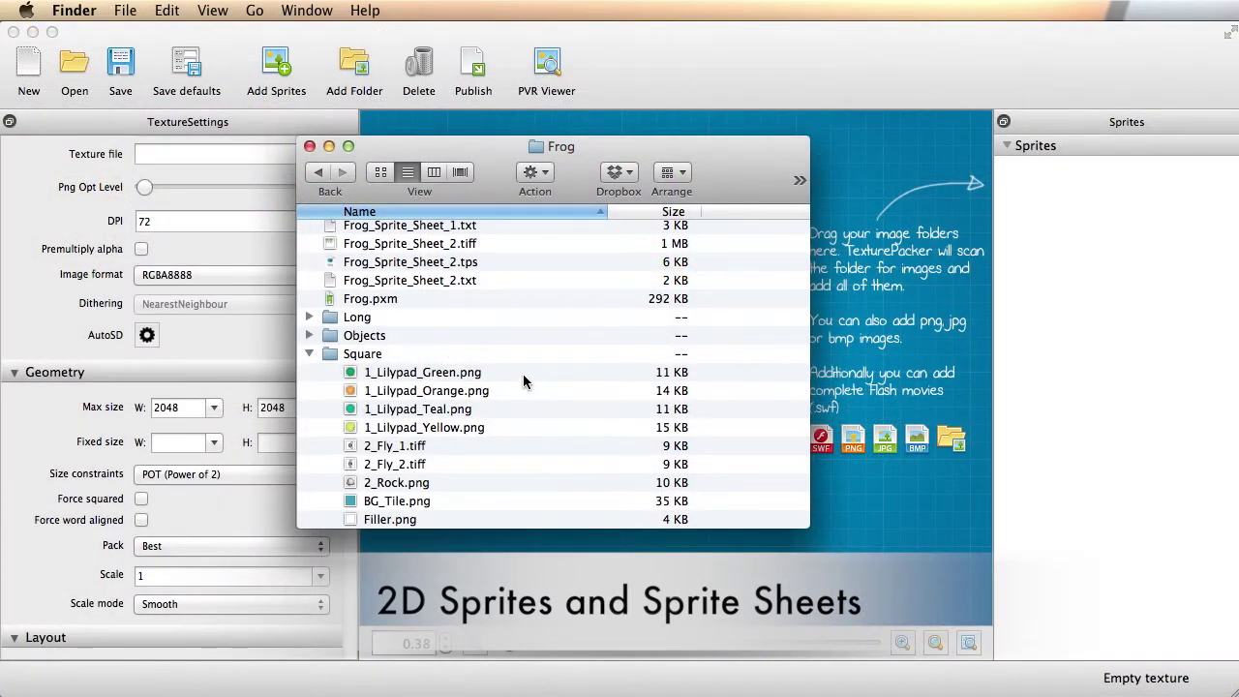
Step: Drop the four 1_Lilypad PNGs from Finder into TexturePacker's Sprites panel
{"action": "left_click_drag", "start_coordinate": [523, 381], "coordinate": [455, 433]}
{"action": "left_click_drag", "start_coordinate": [454, 385], "coordinate": [1086, 308]}
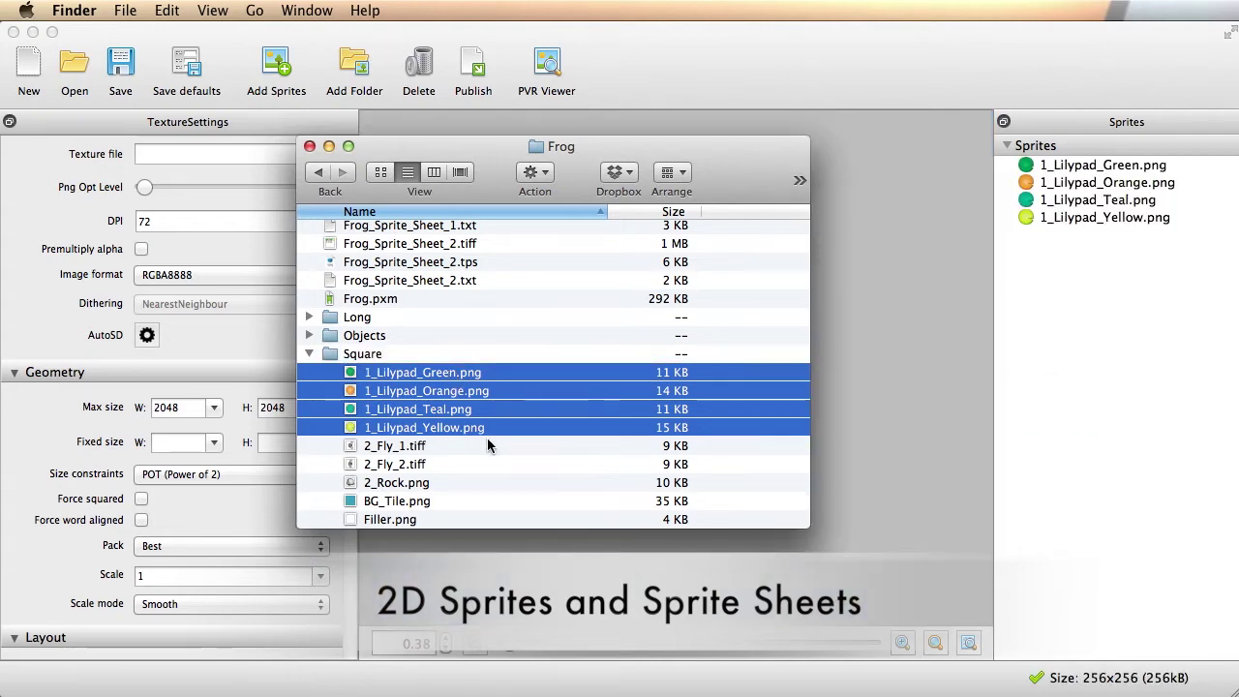
{"action": "left_click_drag", "start_coordinate": [495, 159], "coordinate": [215, 198]}
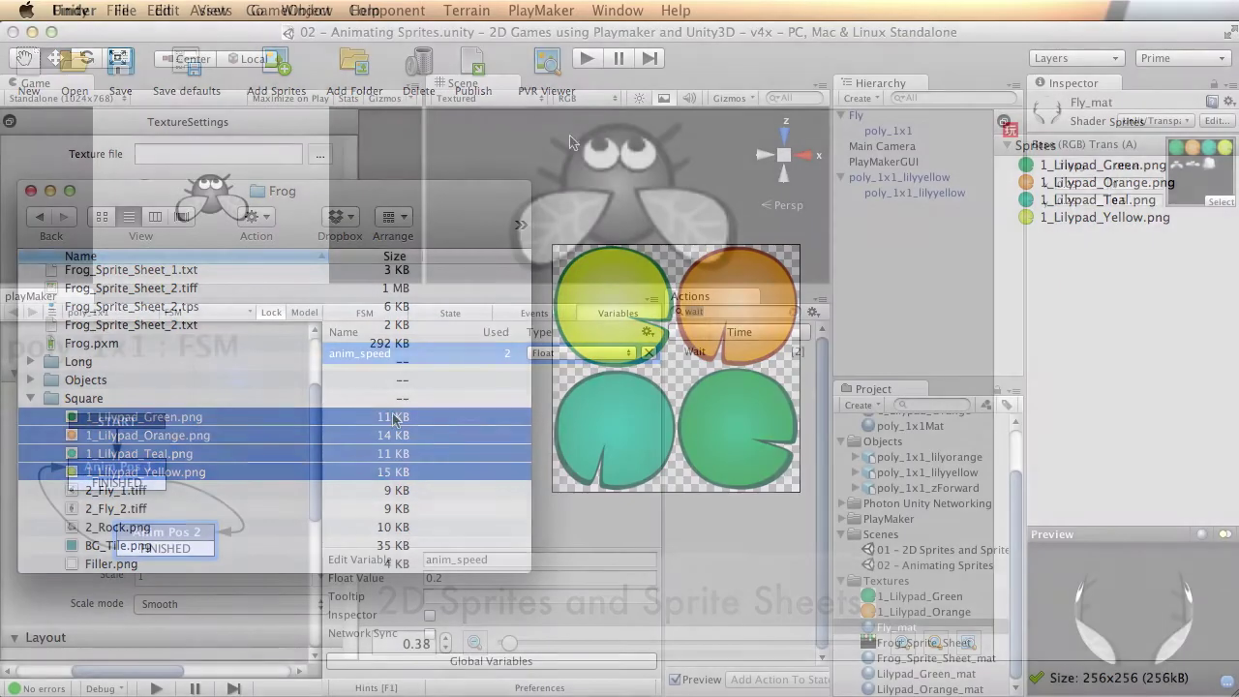
{"action": "key", "text": "super+p"}
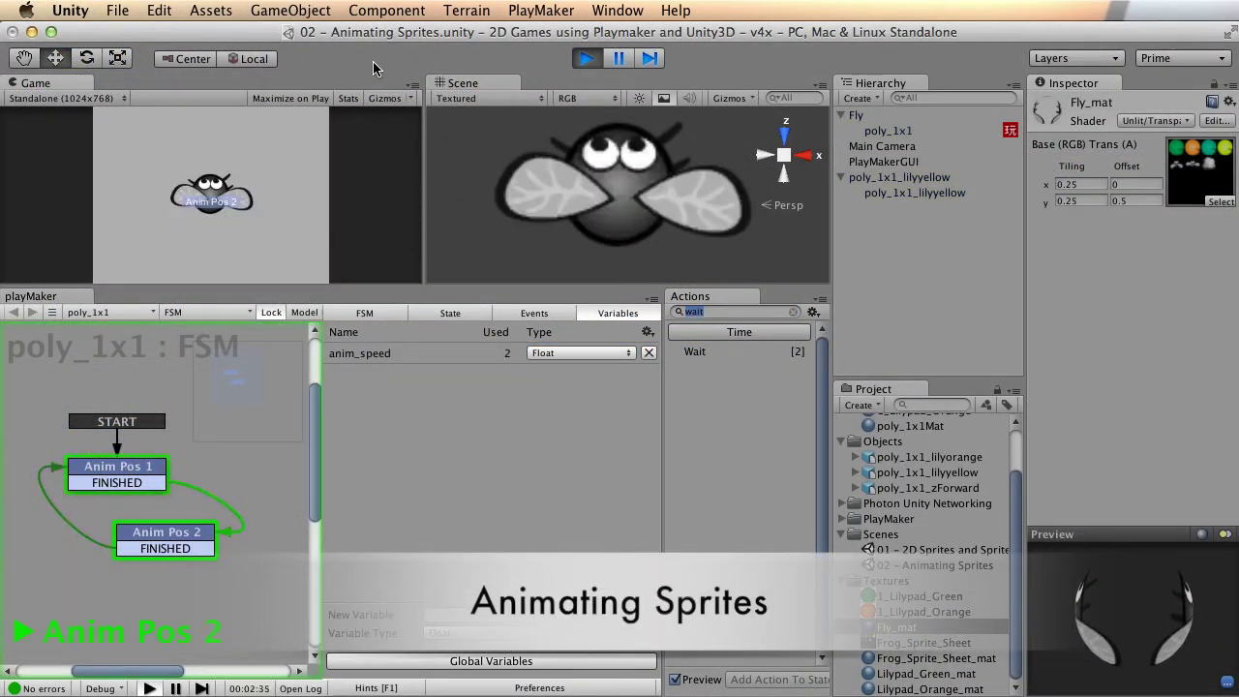
Step: Stop the fly animation, inspect PlayMaker's anim_speed variable, and run the scene again
{"action": "left_click", "coordinate": [588, 59]}
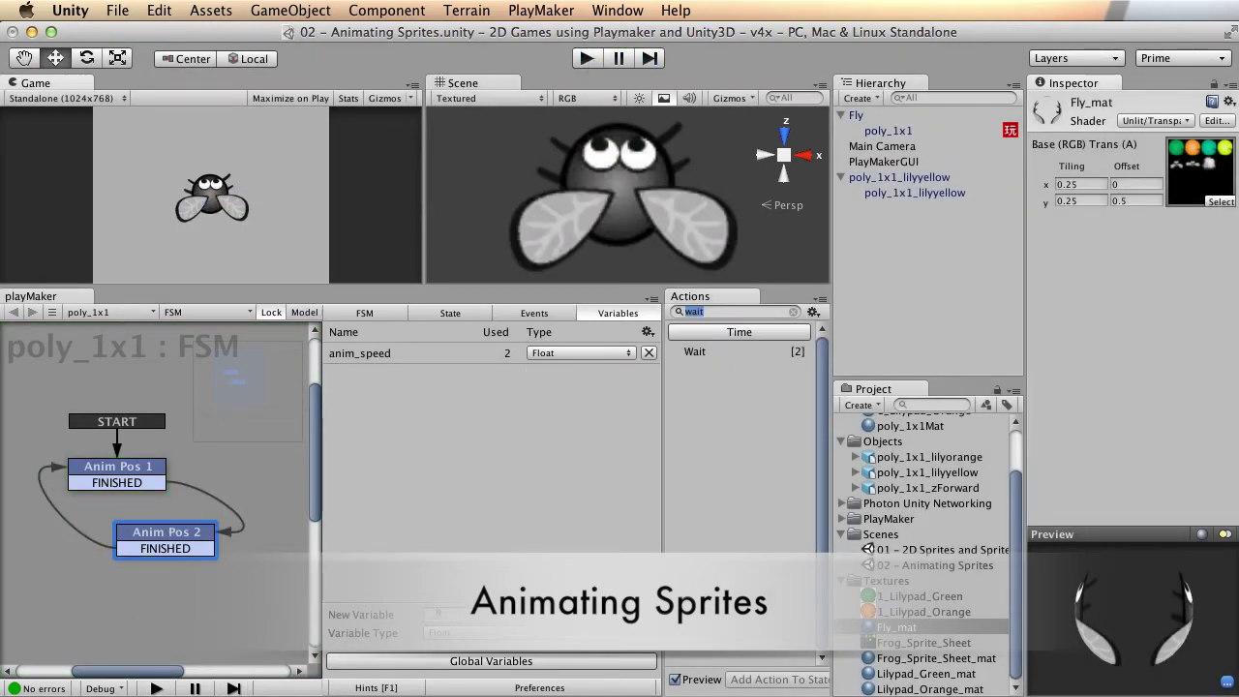
{"action": "left_click", "coordinate": [390, 355]}
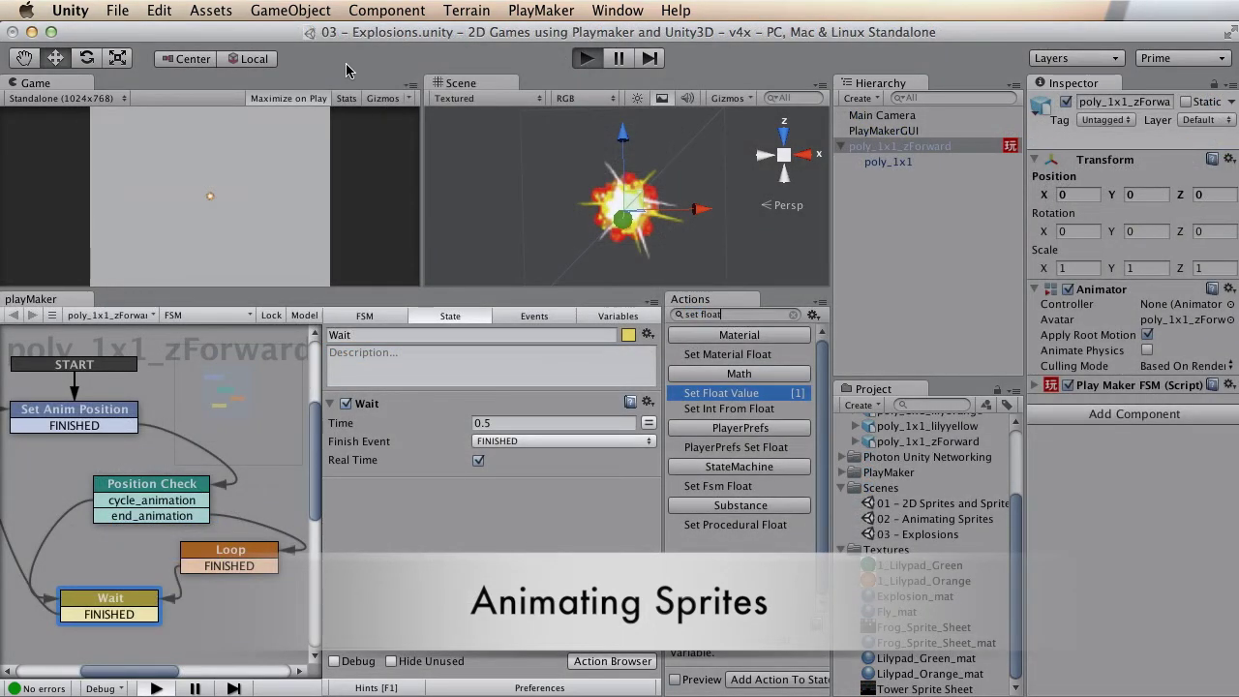
{"action": "key", "text": "super+p"}
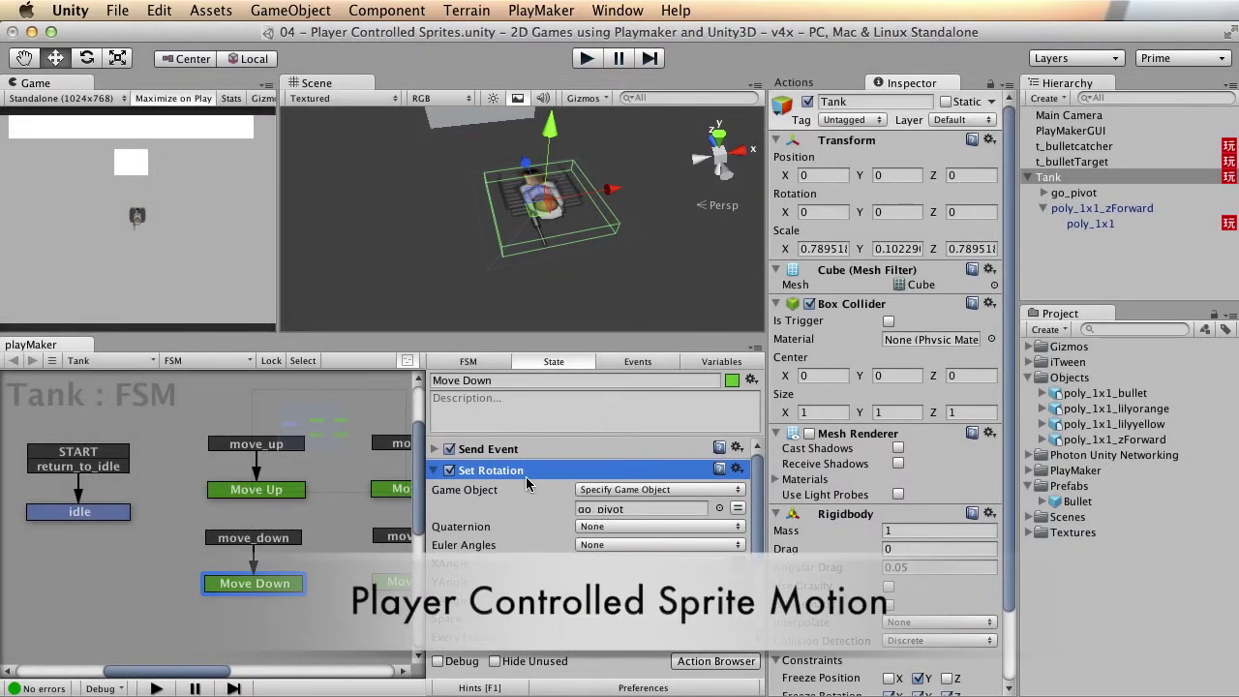
Step: Play the tank scene, driving up and firing projectiles, then stop and maximize the Scene view on the tank
{"action": "left_click", "coordinate": [587, 58]}
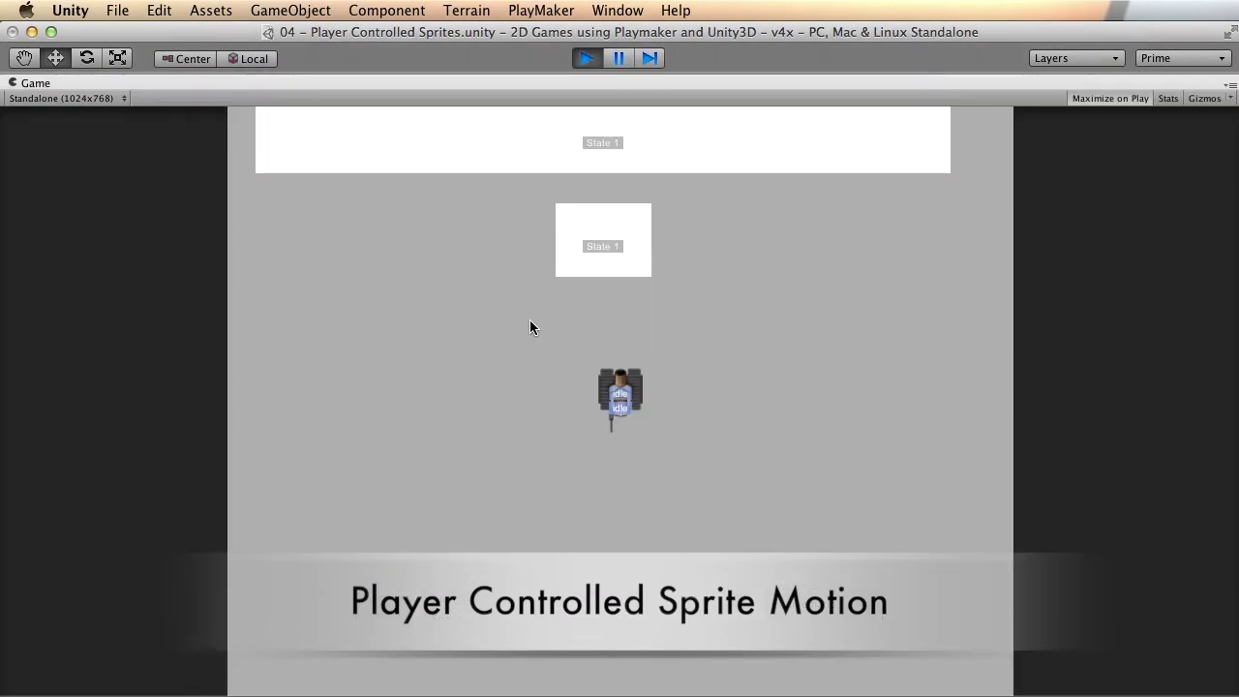
{"action": "key", "text": "Up"}
{"action": "key", "text": "space"}
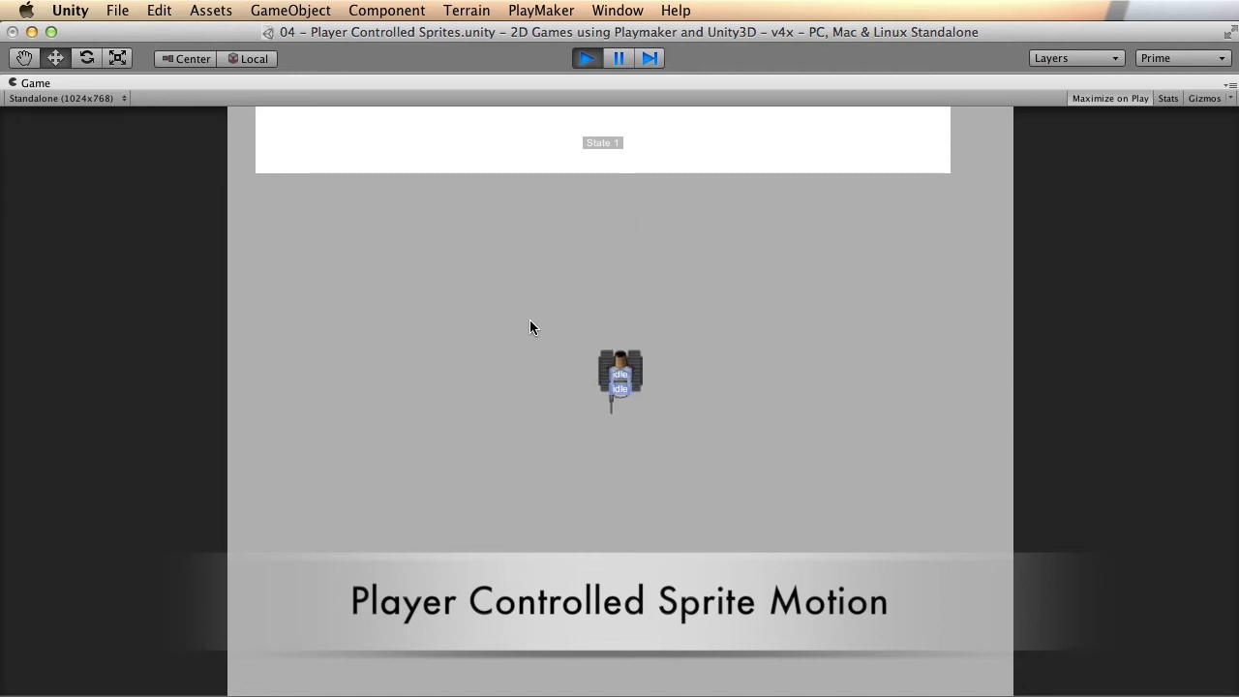
{"action": "key", "text": "Up"}
{"action": "key", "text": "space"}
{"action": "key", "text": "Up"}
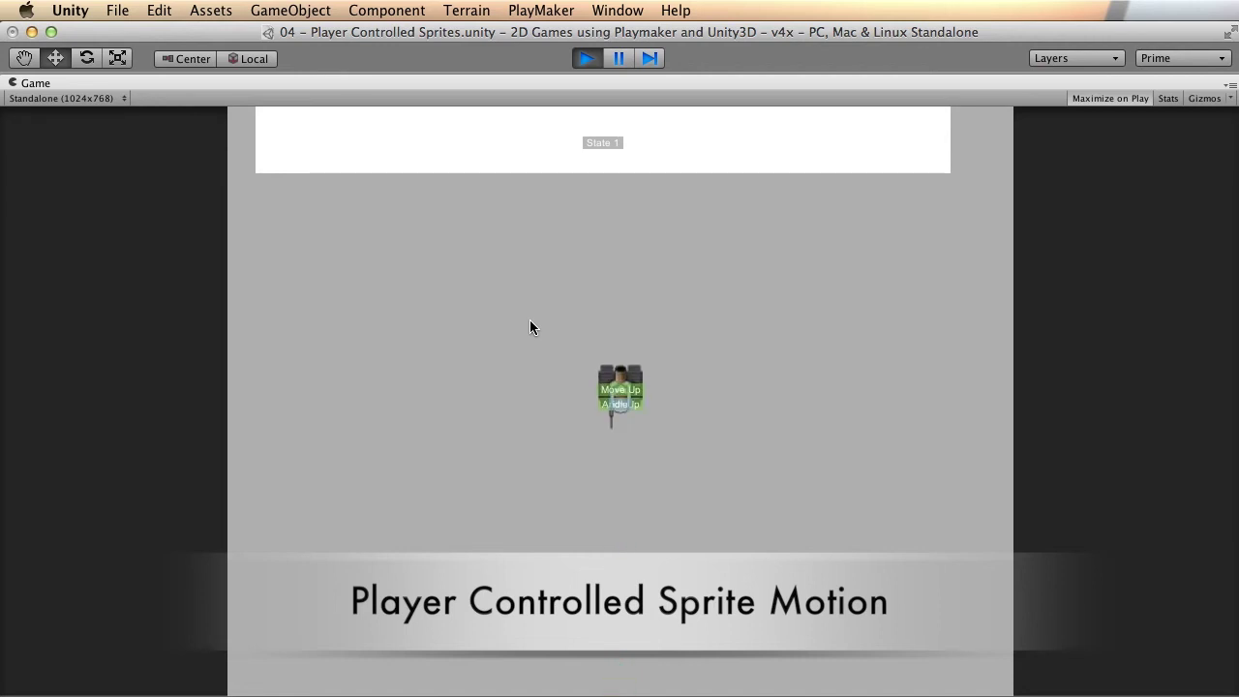
{"action": "key", "text": "space"}
{"action": "key", "text": "space"}
{"action": "key", "text": "space"}
{"action": "left_click", "coordinate": [587, 58]}
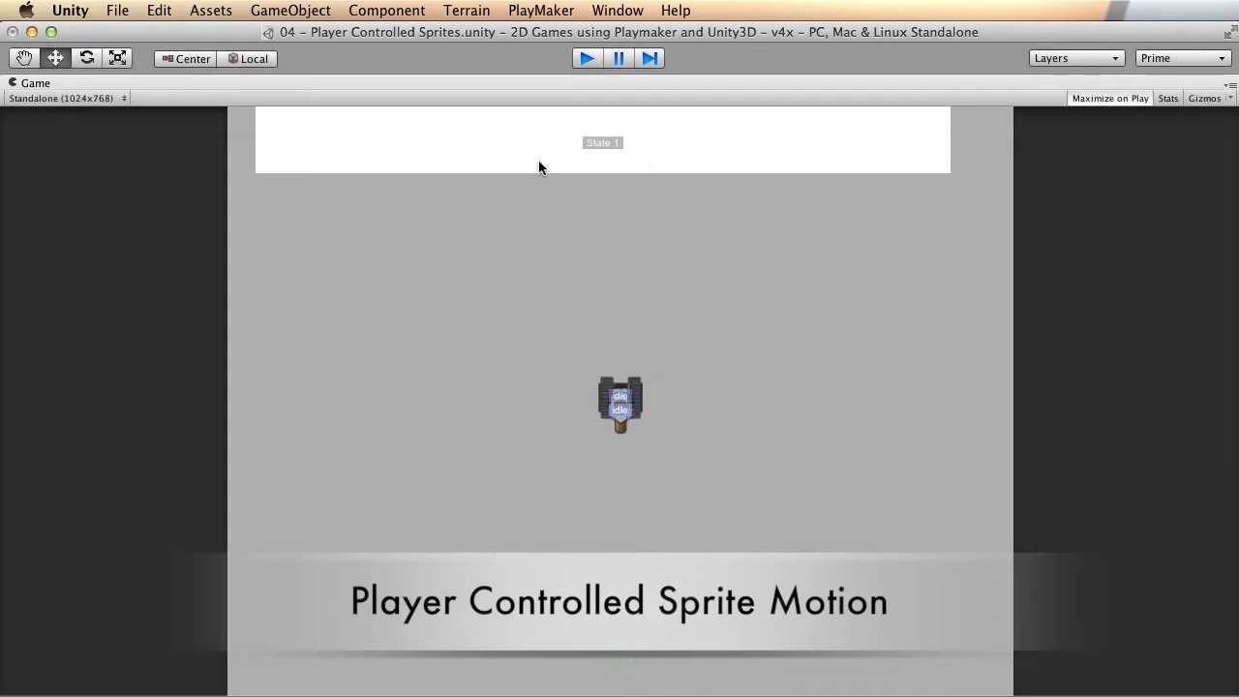
{"action": "key", "text": "shift+space"}
{"action": "key", "text": "f"}
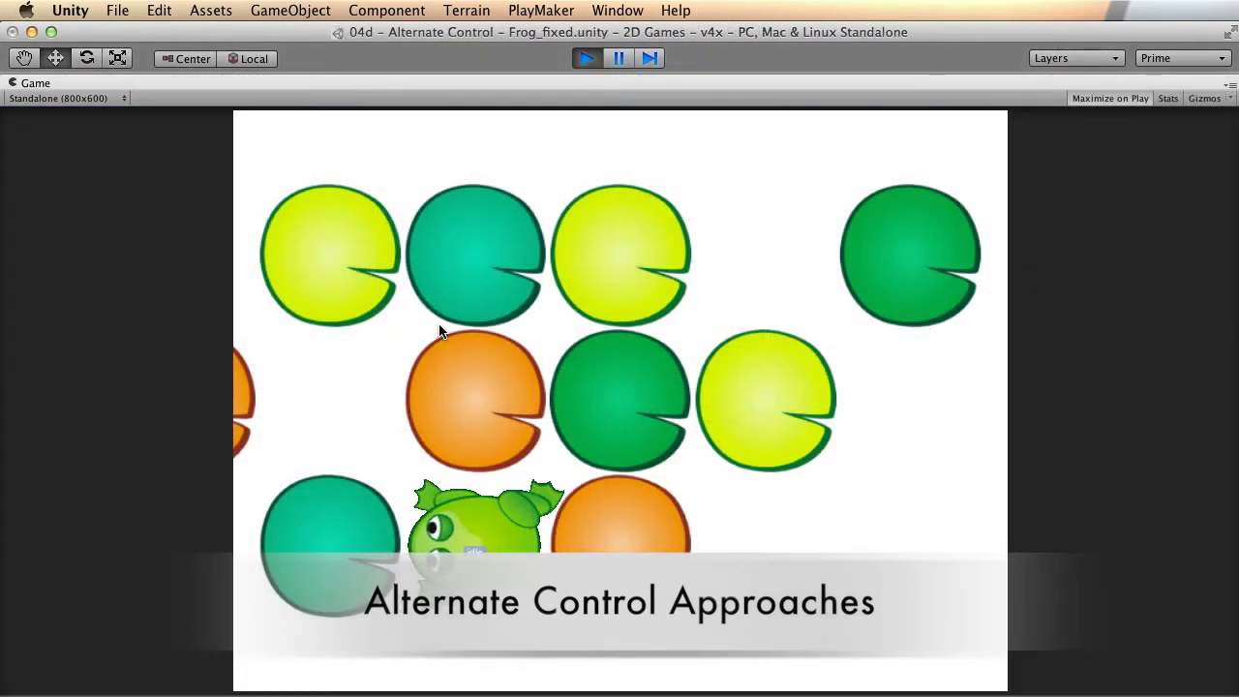
Step: Hop the frog up, right, down and right across the lily pads
{"action": "key", "text": "Up"}
{"action": "key", "text": "Up"}
{"action": "key", "text": "Right"}
{"action": "key", "text": "Down"}
{"action": "key", "text": "Right"}
{"action": "key", "text": "Right"}
{"action": "key", "text": "Up"}
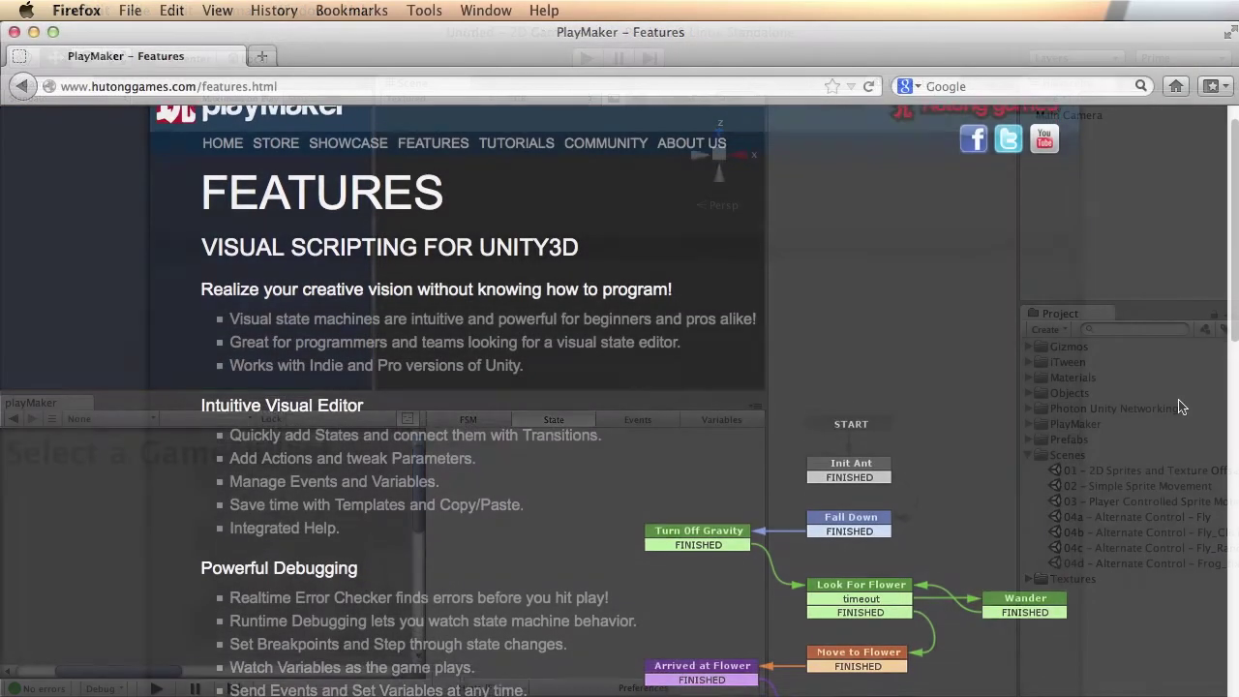
Step: Scroll the PlayMaker Features page down to the Third Party Library Support list
{"action": "scroll", "coordinate": [1181, 399], "scroll_direction": "down", "scroll_amount": 2}
{"action": "scroll", "coordinate": [1181, 399], "scroll_direction": "down", "scroll_amount": 10}
{"action": "scroll", "coordinate": [1173, 407], "scroll_direction": "down", "scroll_amount": 2}
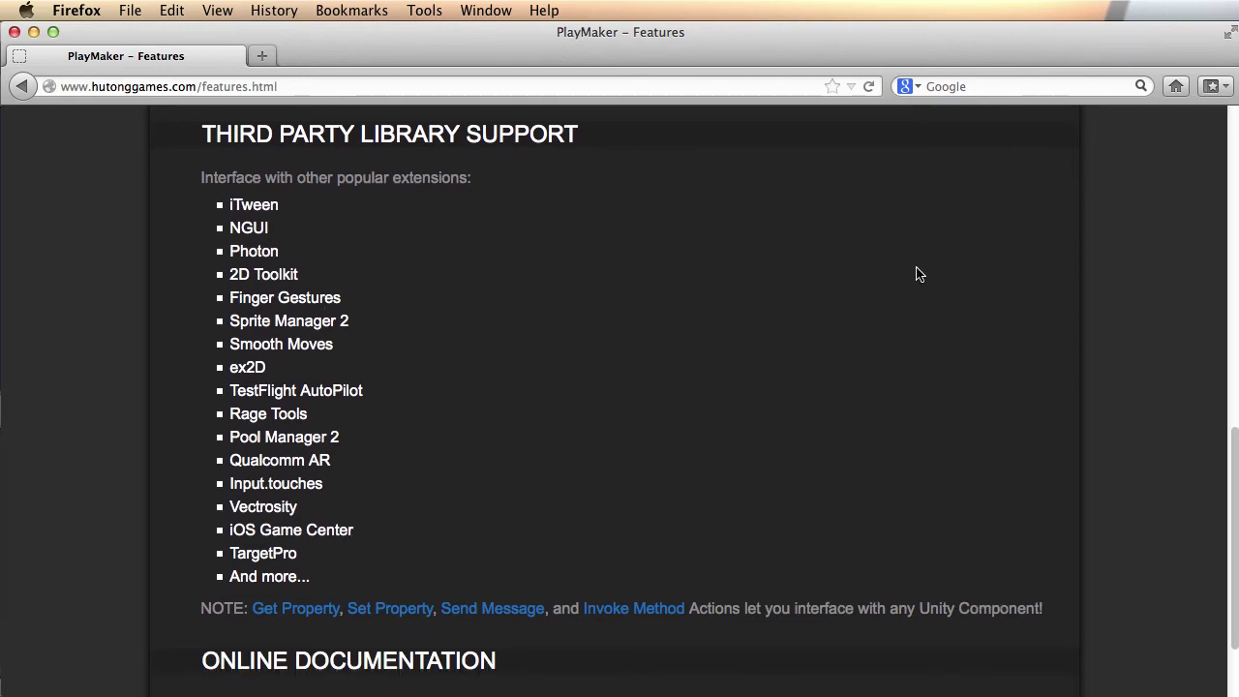
{"action": "scroll", "coordinate": [916, 275], "scroll_direction": "down", "scroll_amount": 1}
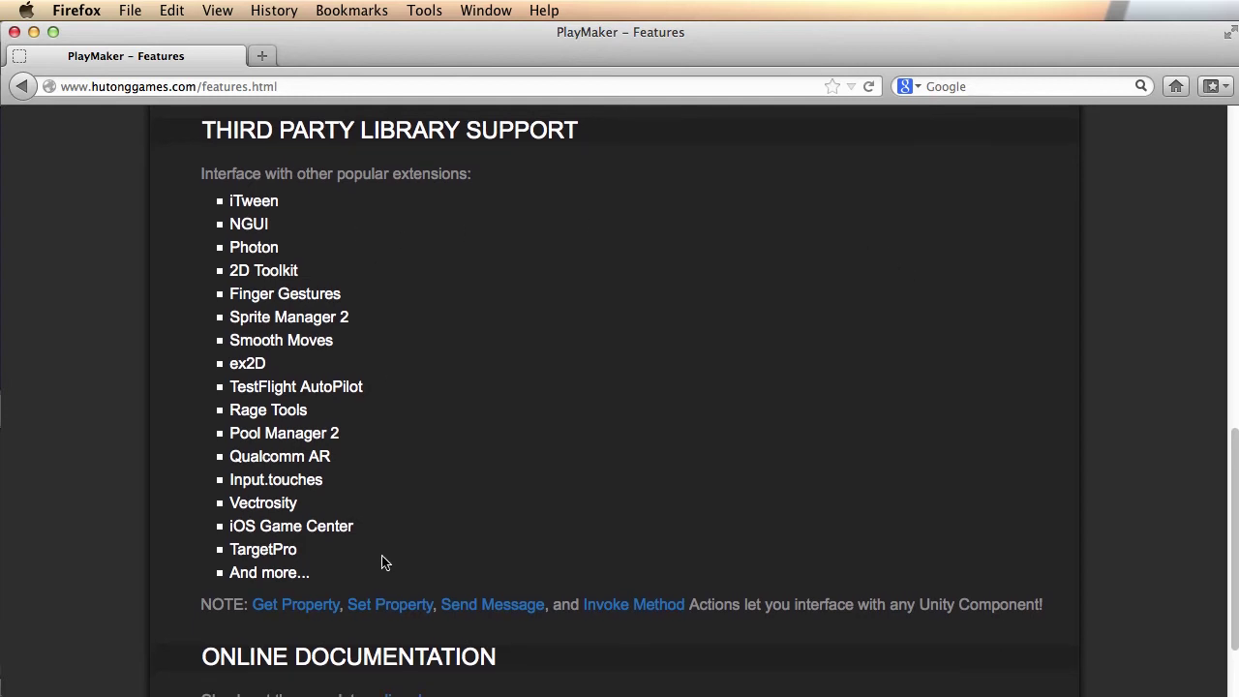